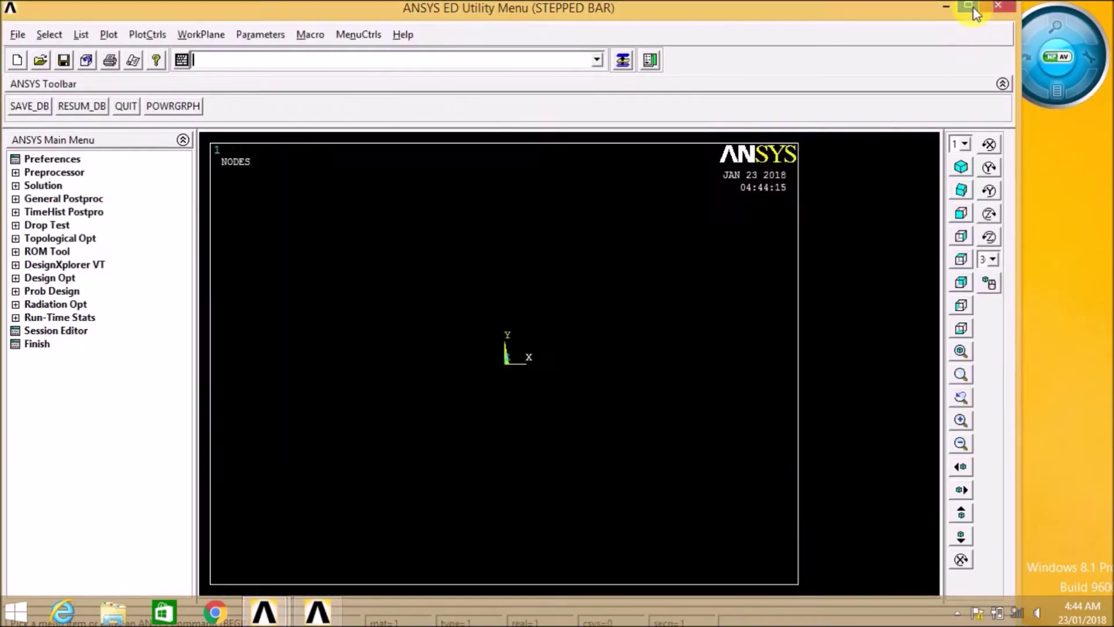
- Maximise the Mechanical APDL window for the STEPPED BAR job
{"action": "left_click", "coordinate": [968, 7]}
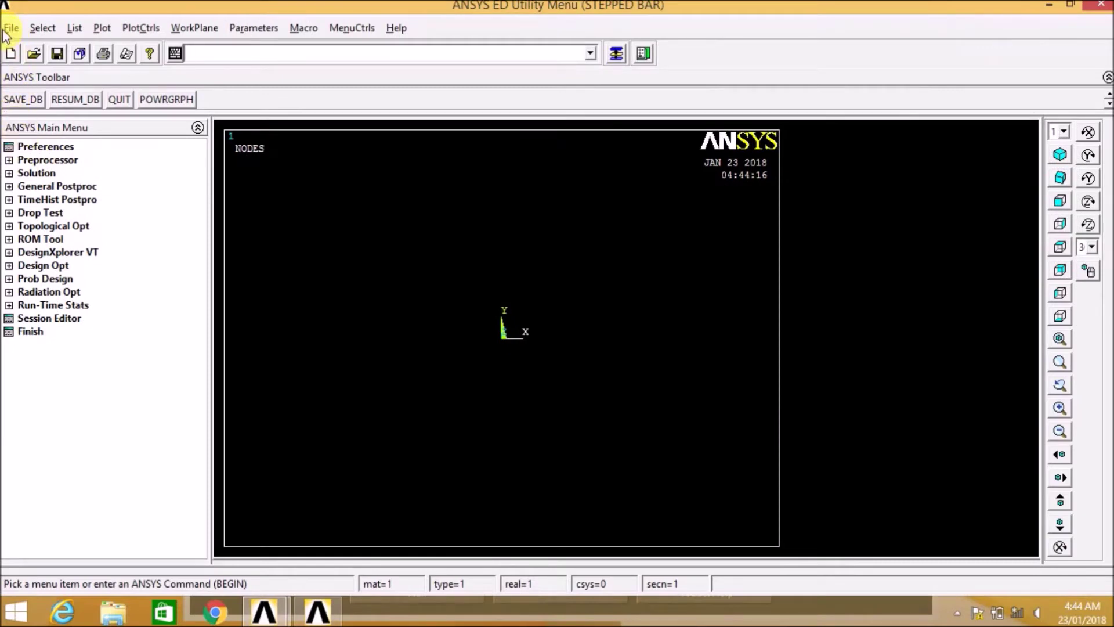
- Filter the menus to Structural and add the 2D spar Link as element type 1
{"action": "left_click", "coordinate": [19, 145]}
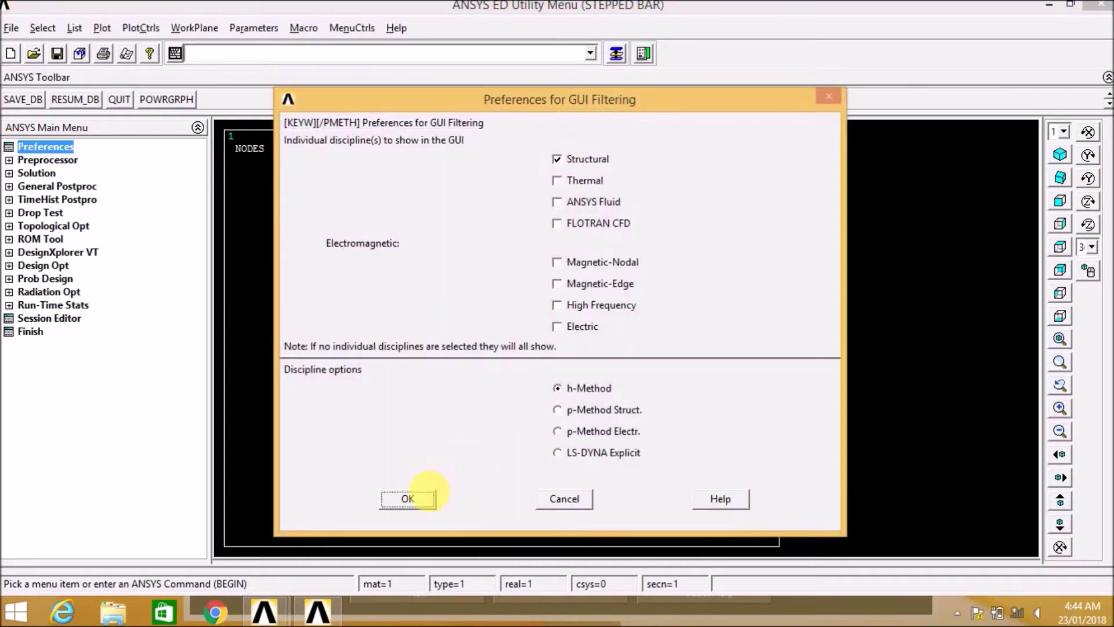
{"action": "left_click", "coordinate": [408, 499]}
{"action": "left_click", "coordinate": [26, 160]}
{"action": "left_click", "coordinate": [42, 174]}
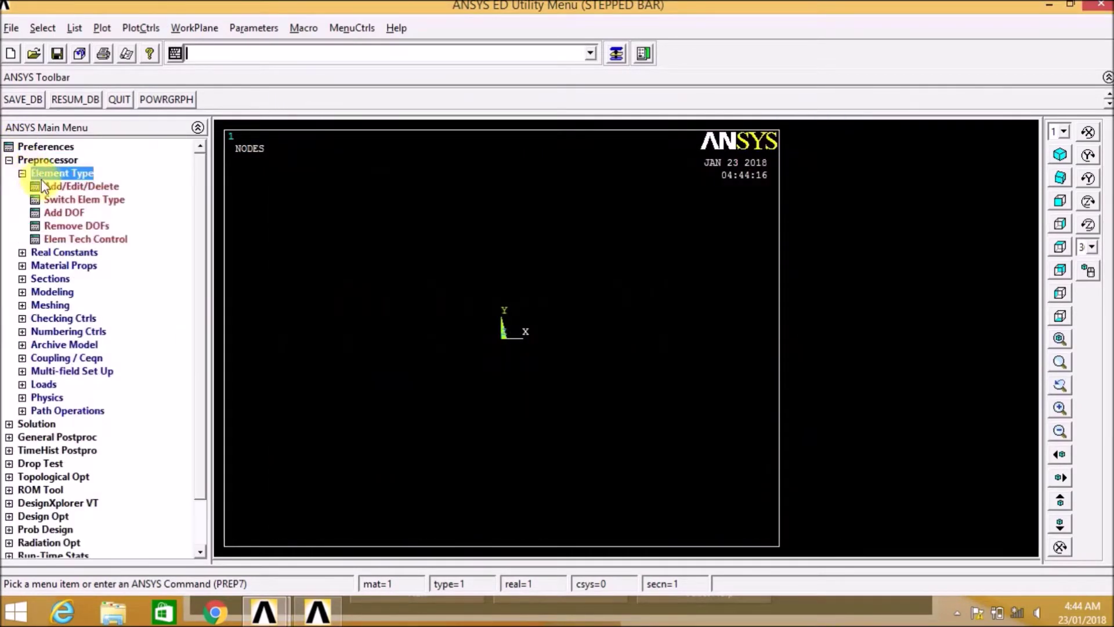
{"action": "left_click", "coordinate": [42, 184]}
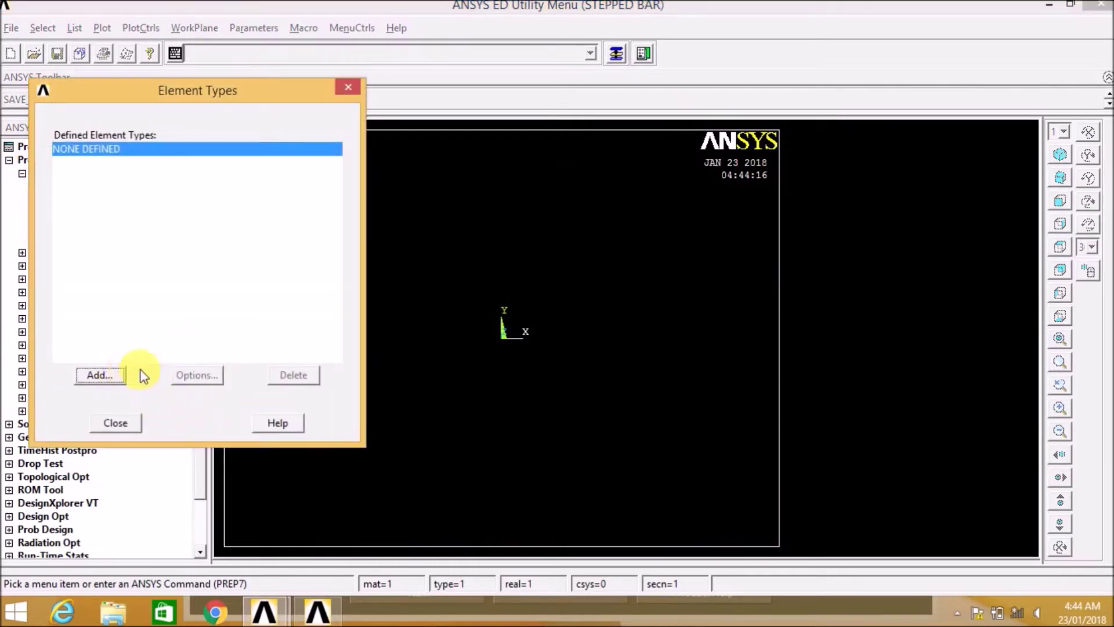
{"action": "left_click", "coordinate": [100, 375]}
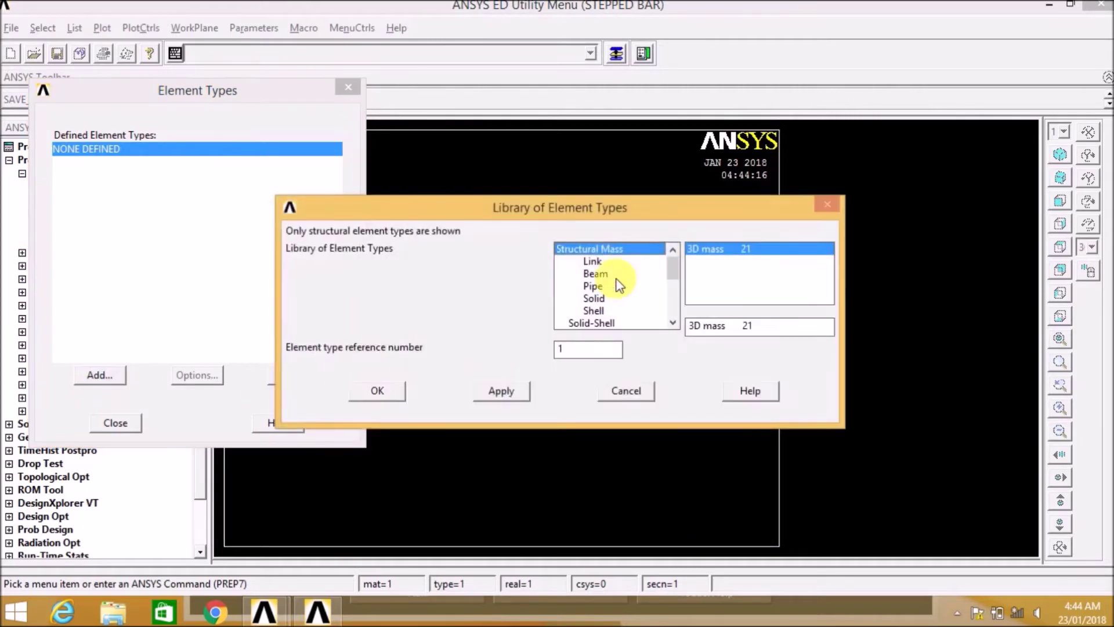
{"action": "left_click", "coordinate": [615, 261]}
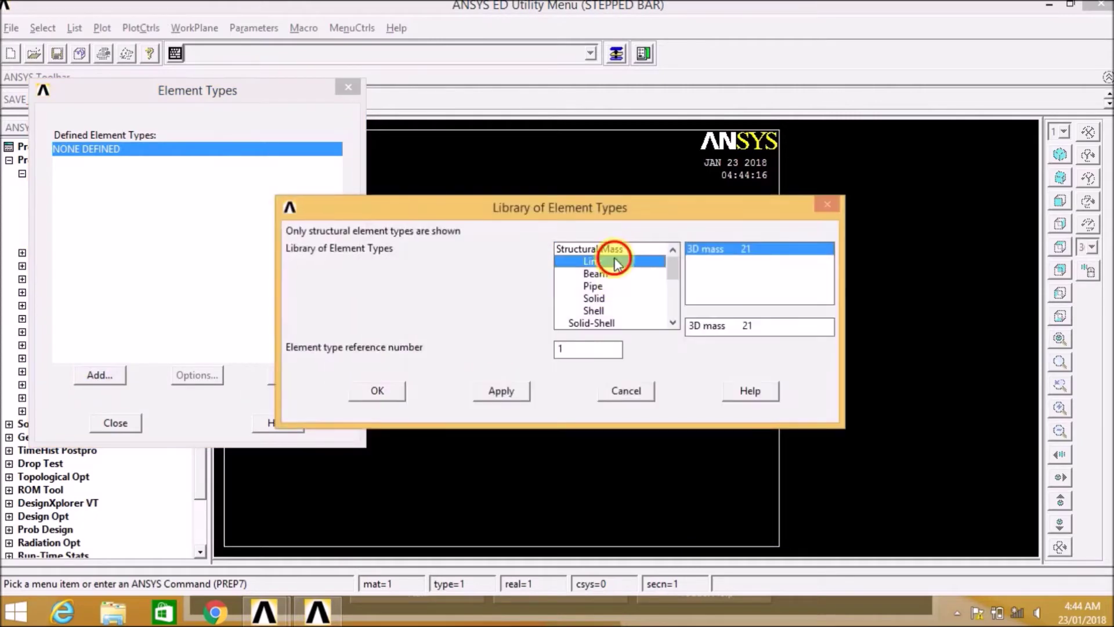
{"action": "left_click", "coordinate": [378, 391]}
{"action": "left_click", "coordinate": [116, 422]}
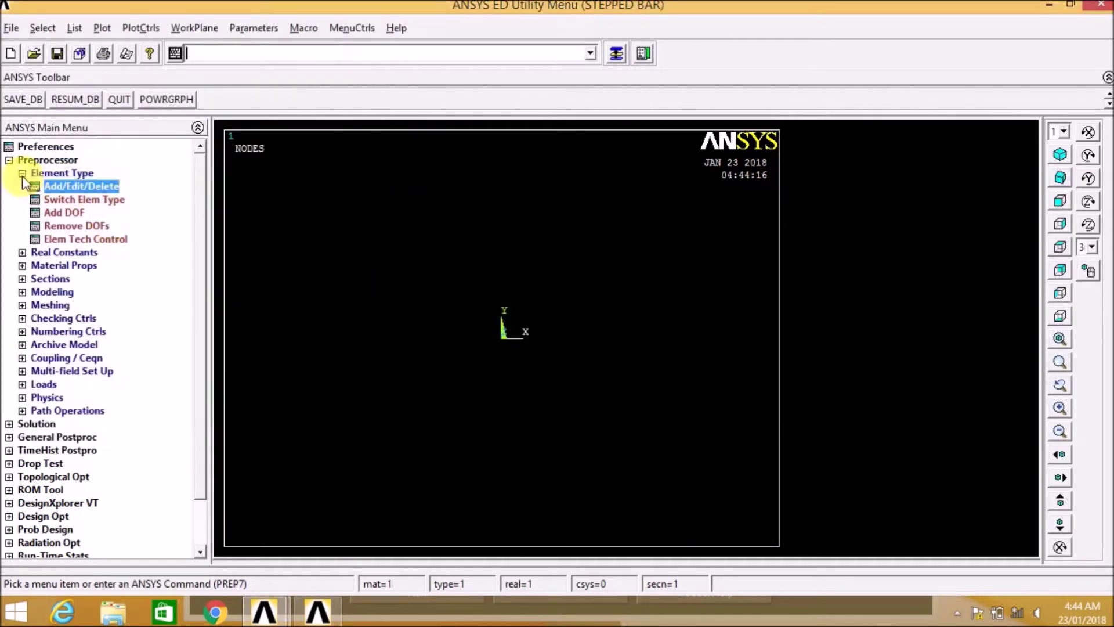
{"action": "left_click", "coordinate": [22, 174]}
- Add LINK1 real constant set 1 with cross-sectional area 900
{"action": "left_click", "coordinate": [22, 187]}
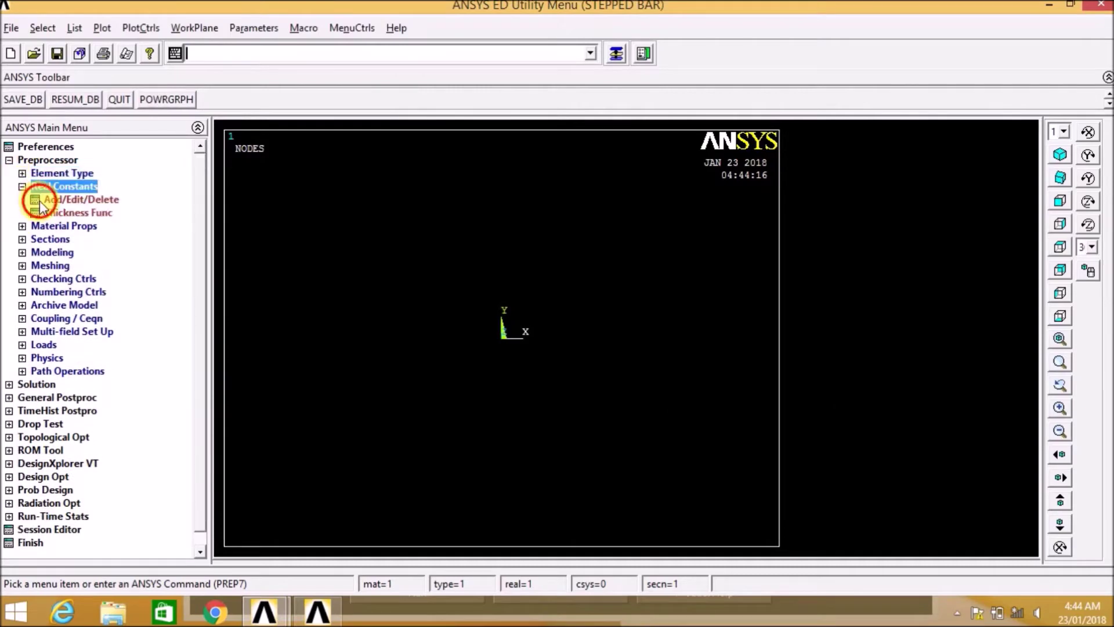
{"action": "left_click", "coordinate": [43, 199]}
{"action": "left_click", "coordinate": [81, 352]}
{"action": "left_click", "coordinate": [81, 403]}
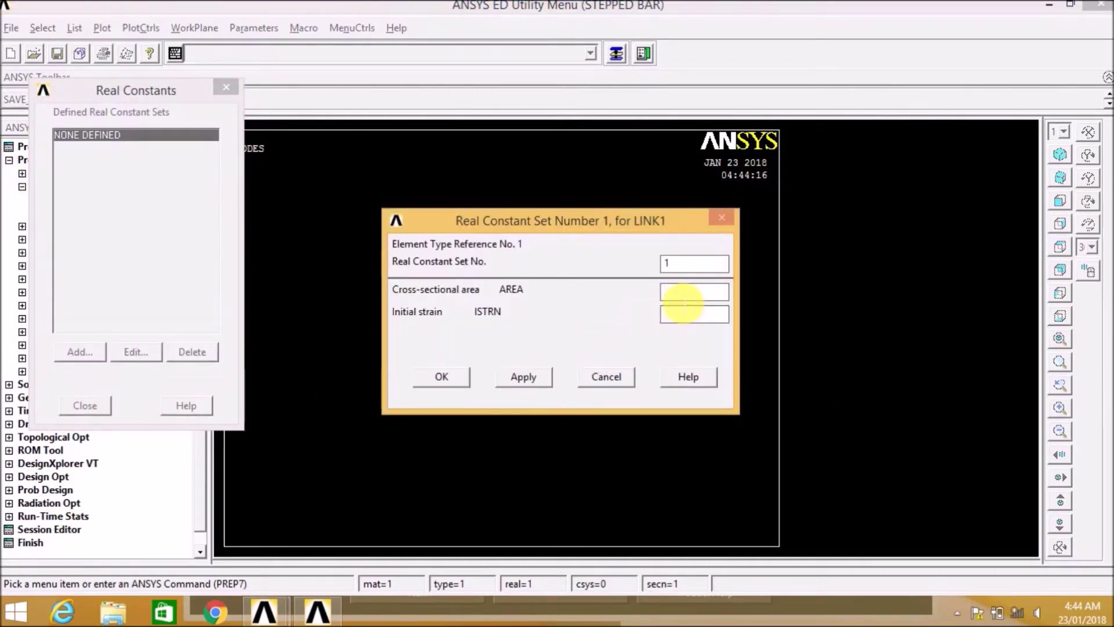
{"action": "left_click", "coordinate": [684, 295]}
{"action": "type", "text": "900"}
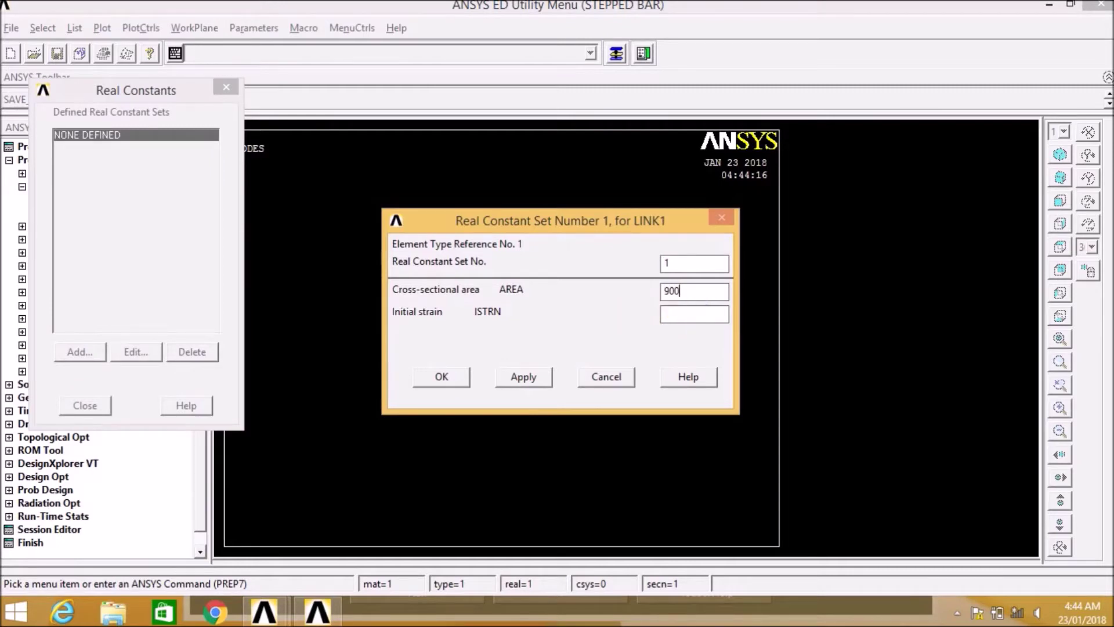
{"action": "left_click", "coordinate": [442, 379]}
- Add LINK1 real constant set 2 with cross-sectional area 600
{"action": "left_click", "coordinate": [77, 352]}
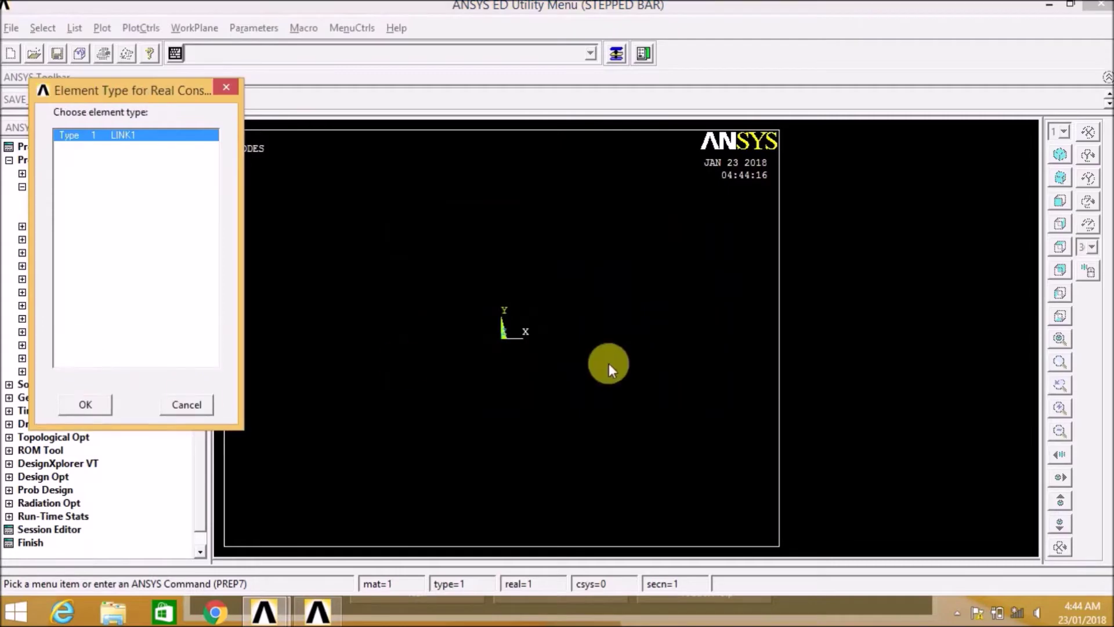
{"action": "left_click", "coordinate": [85, 406]}
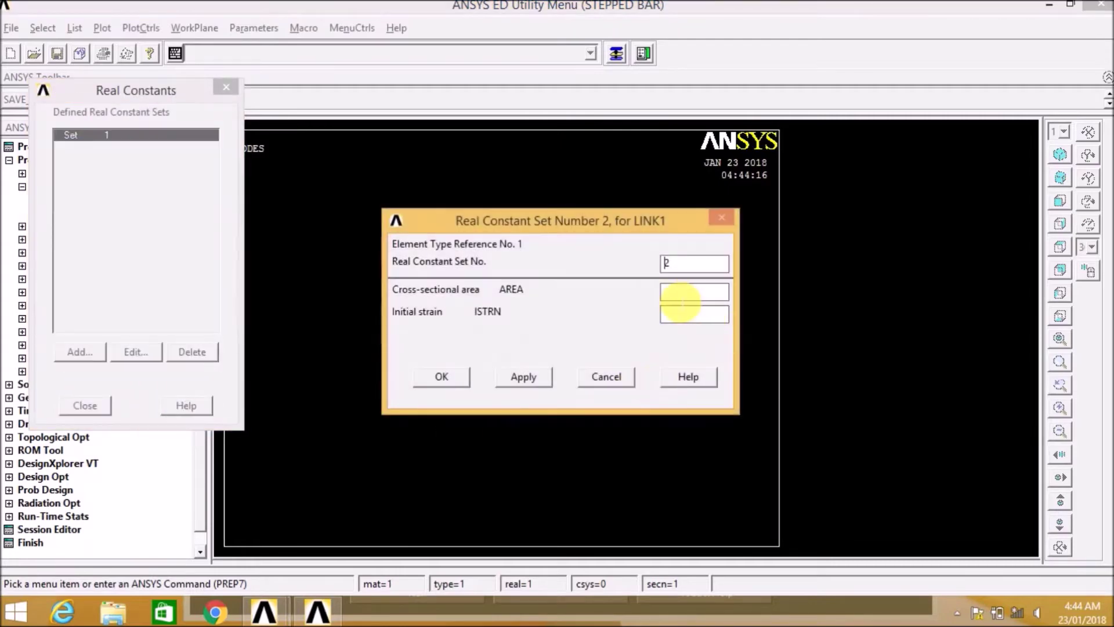
{"action": "left_click", "coordinate": [680, 297]}
{"action": "type", "text": "600"}
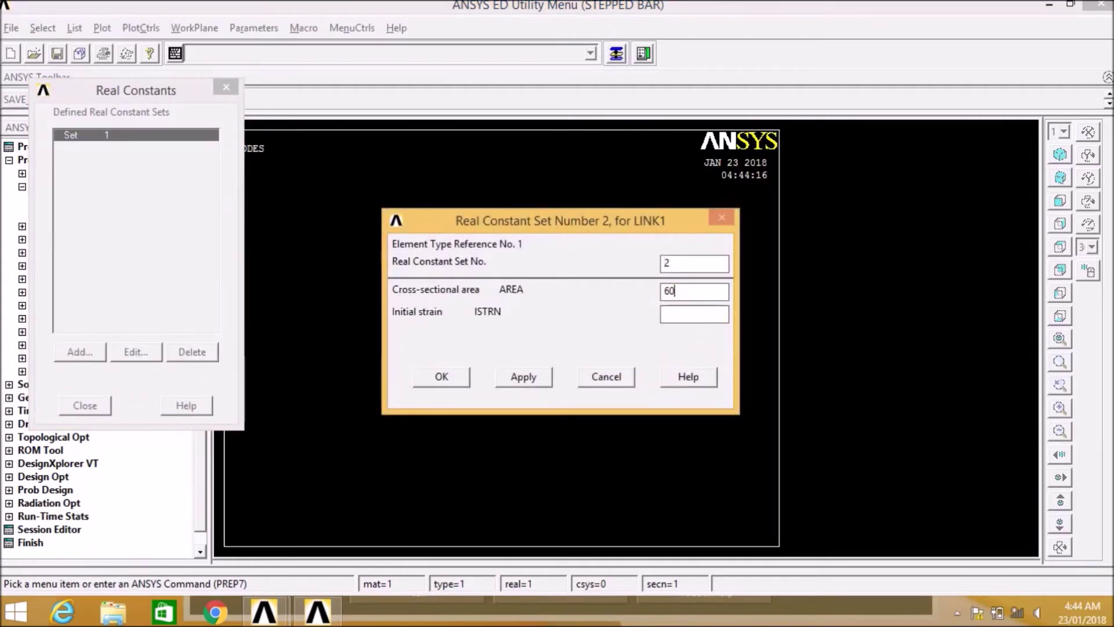
{"action": "left_click", "coordinate": [431, 385]}
{"action": "left_click", "coordinate": [83, 403]}
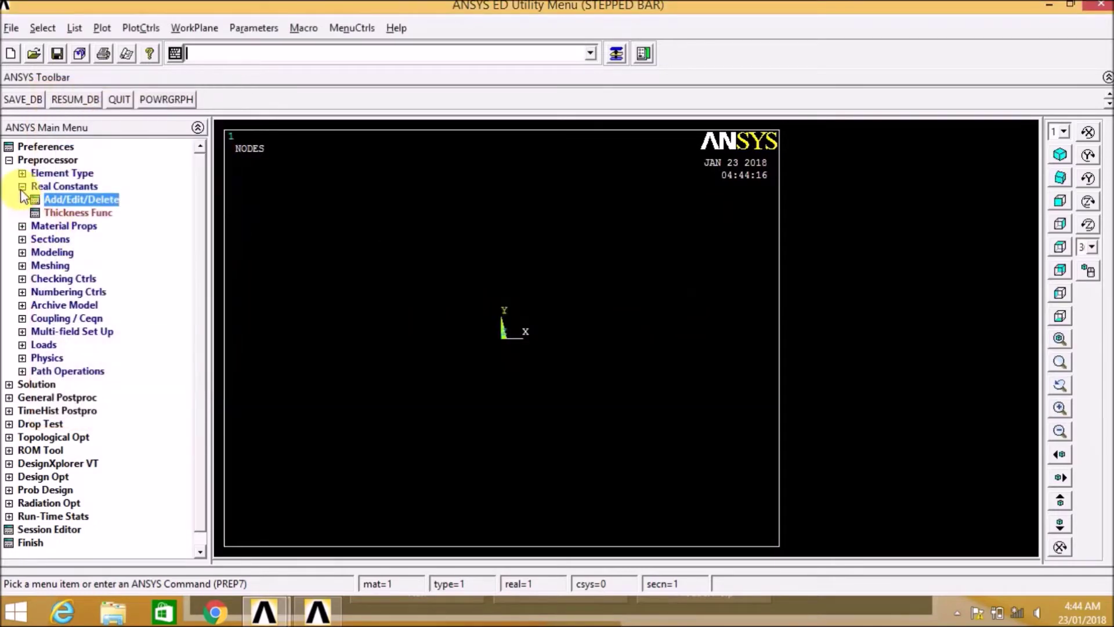
{"action": "left_click", "coordinate": [22, 186]}
- Define material 1 as linear isotropic with EX 2e5 and PRXY 0.3
{"action": "left_click", "coordinate": [22, 199]}
{"action": "left_click", "coordinate": [55, 252]}
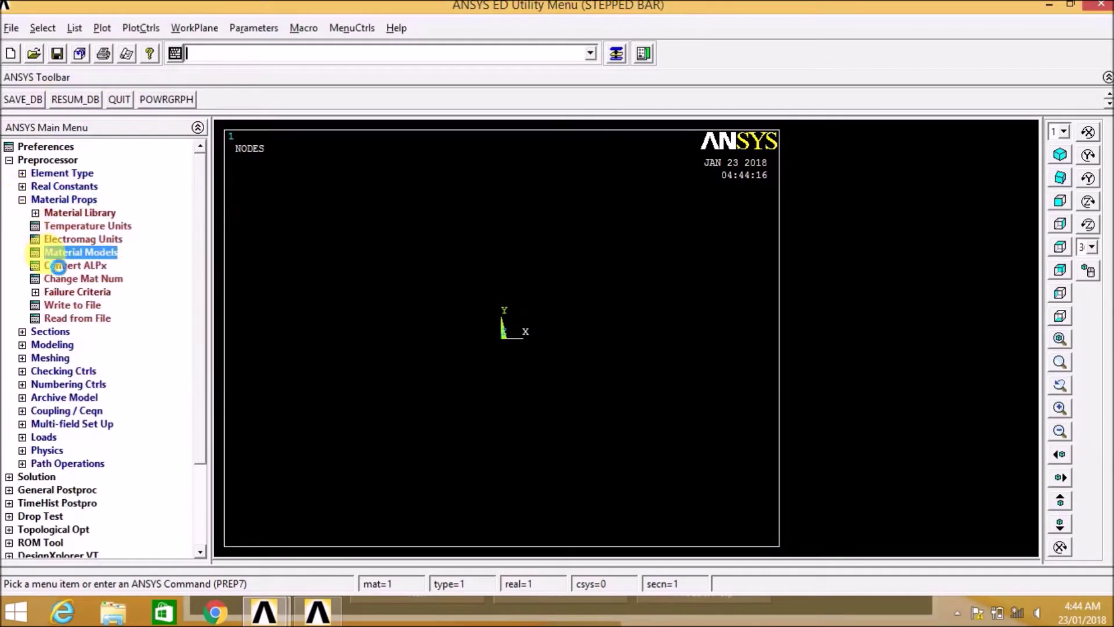
{"action": "double_click", "coordinate": [580, 275]}
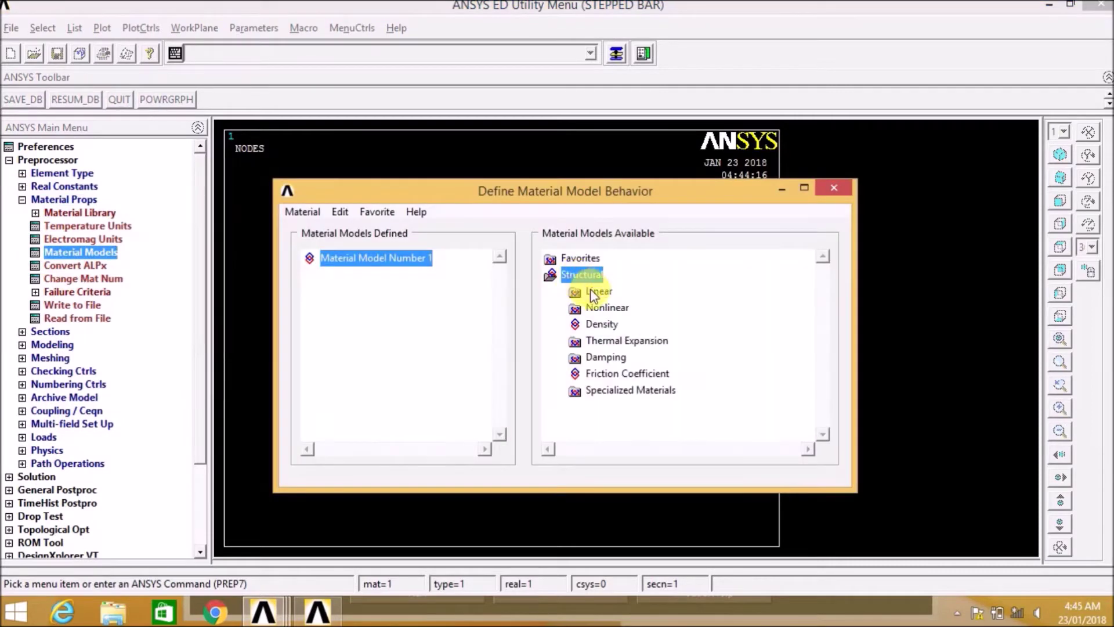
{"action": "double_click", "coordinate": [597, 291]}
{"action": "double_click", "coordinate": [621, 309]}
{"action": "double_click", "coordinate": [646, 325]}
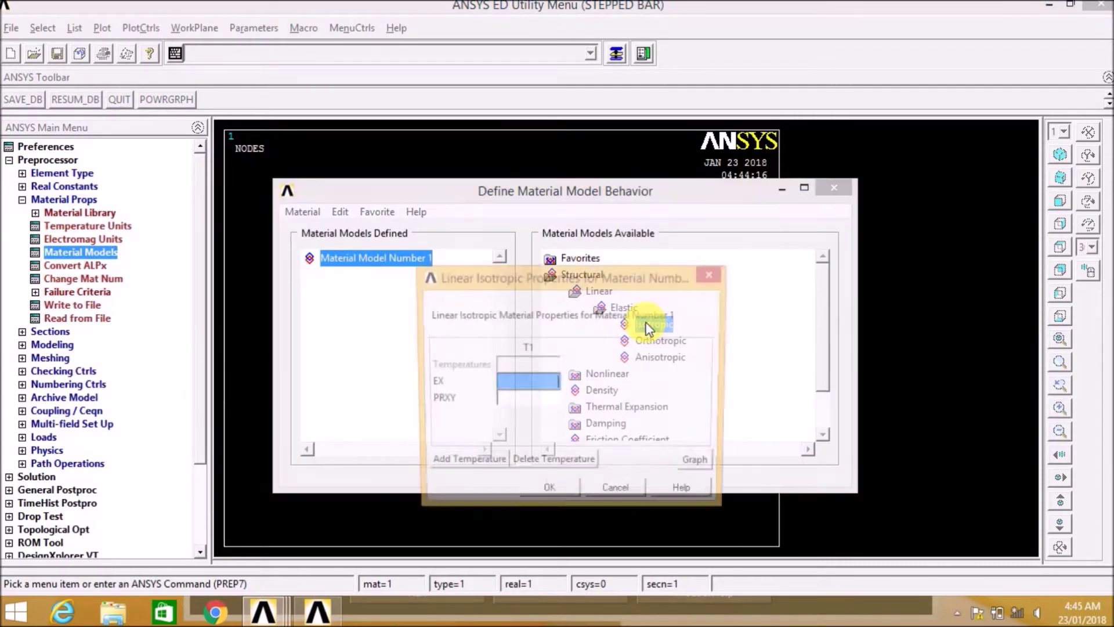
{"action": "type", "text": "2e5"}
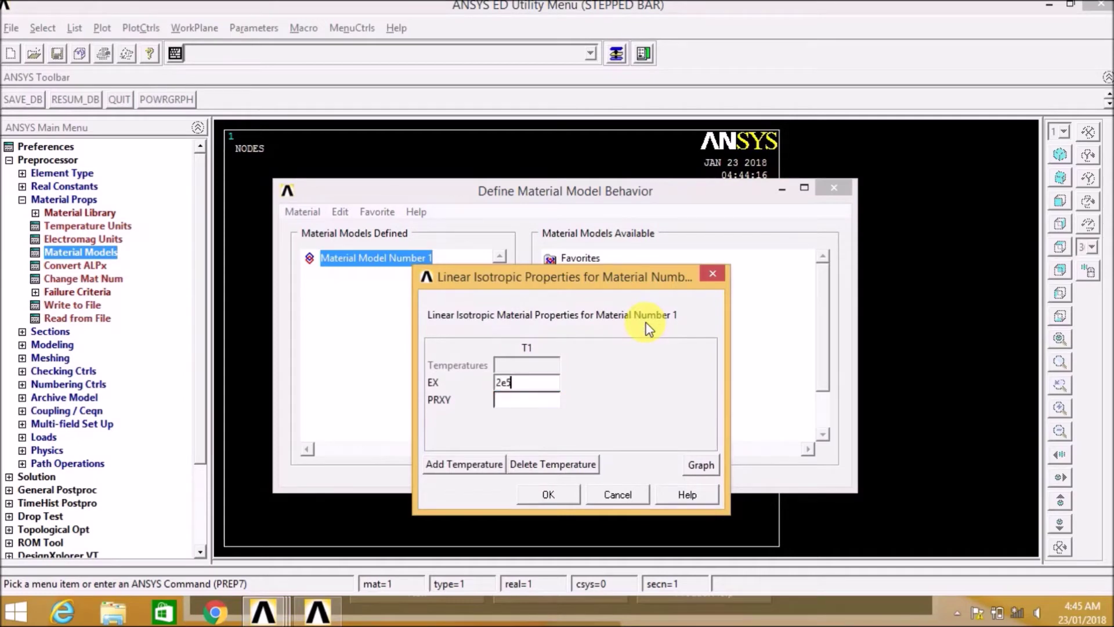
{"action": "left_click", "coordinate": [554, 399]}
{"action": "type", "text": "0.3"}
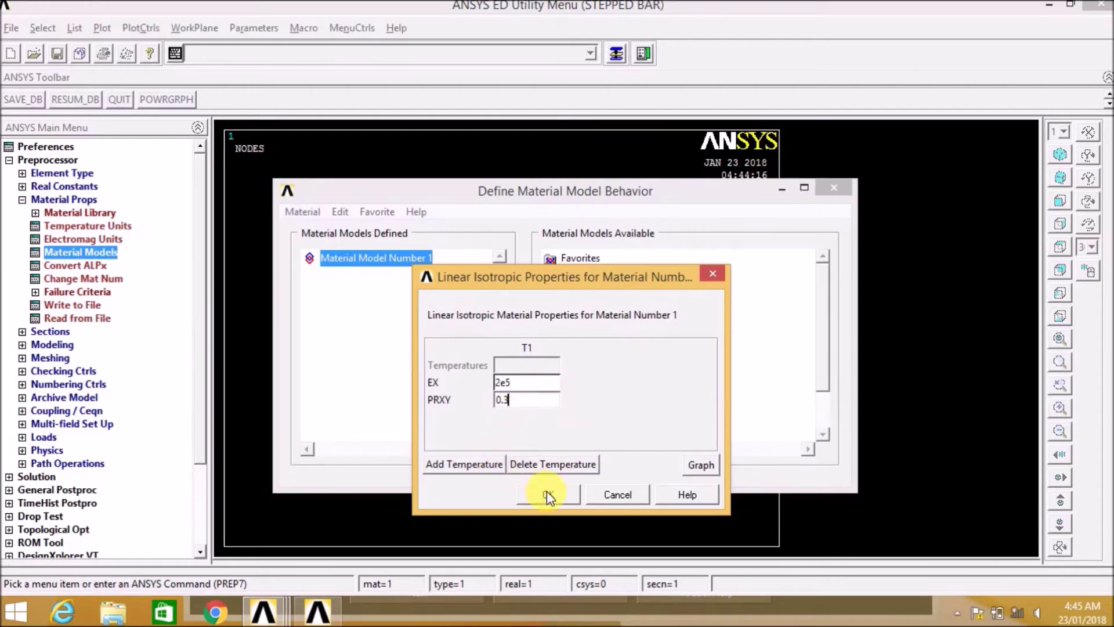
{"action": "left_click", "coordinate": [548, 494]}
- Create material 2 as linear isotropic with EX 0.7e5 and PRXY 0.3
{"action": "left_click", "coordinate": [302, 211]}
{"action": "left_click", "coordinate": [324, 230]}
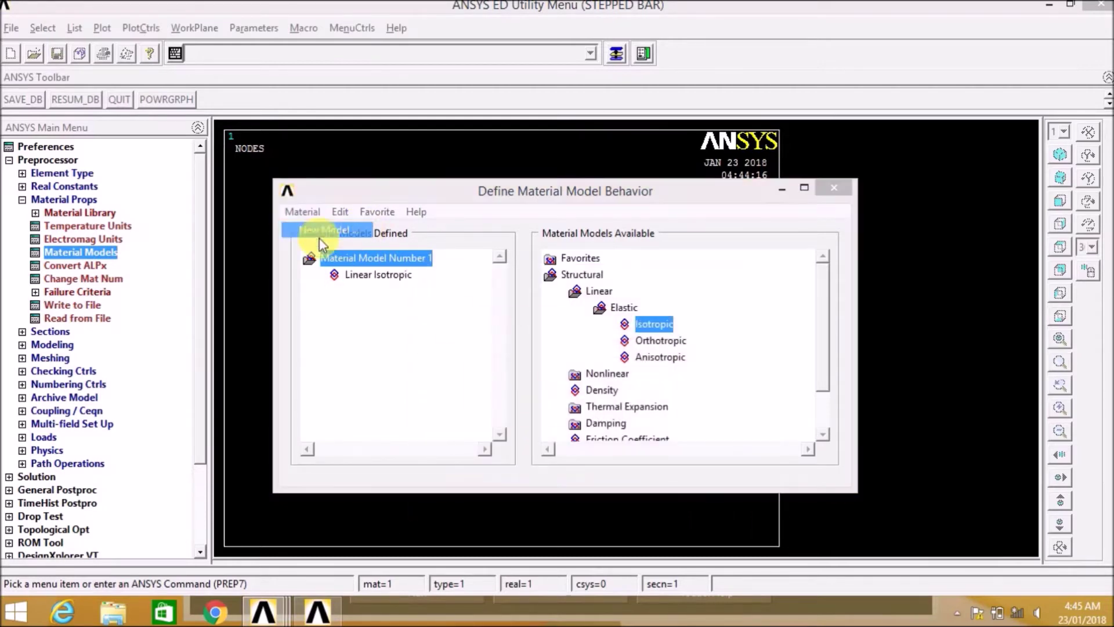
{"action": "left_click", "coordinate": [501, 403]}
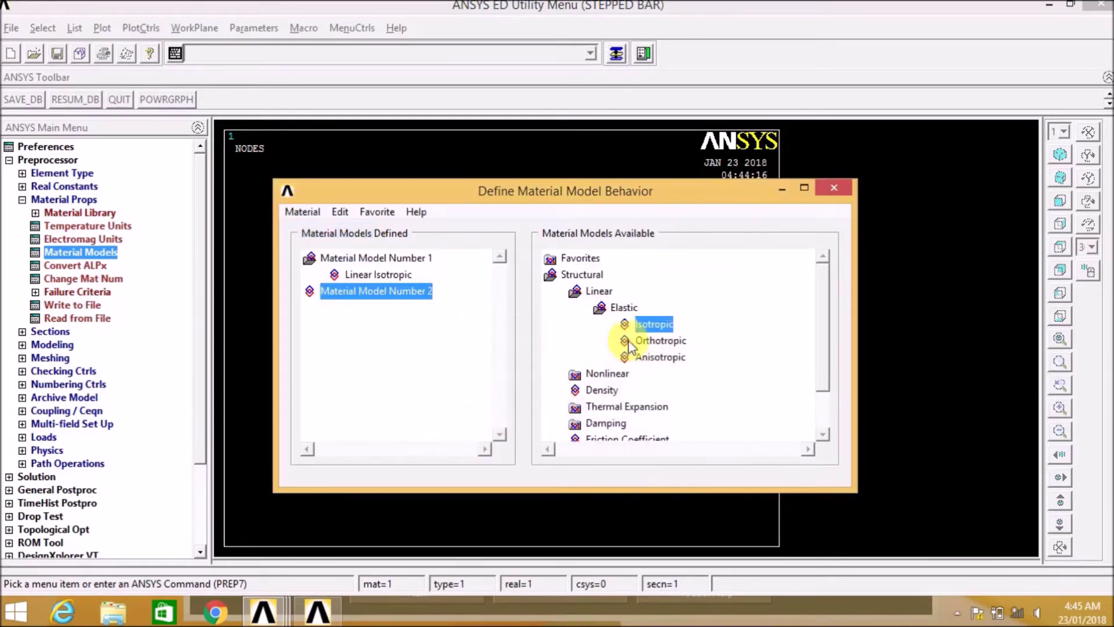
{"action": "double_click", "coordinate": [647, 324]}
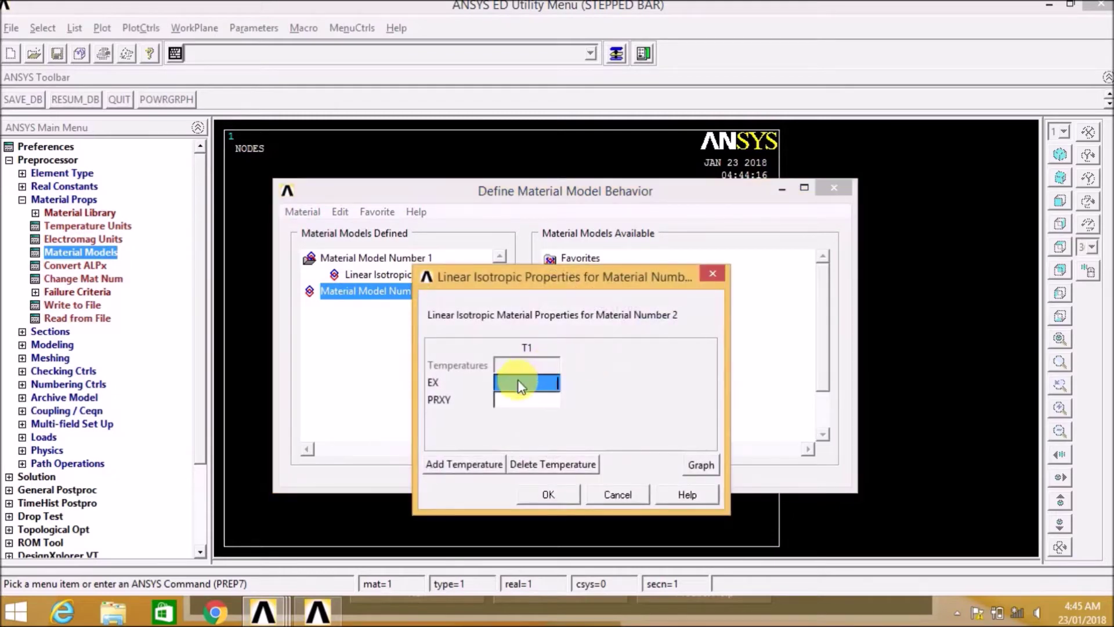
{"action": "type", "text": "0.7e5"}
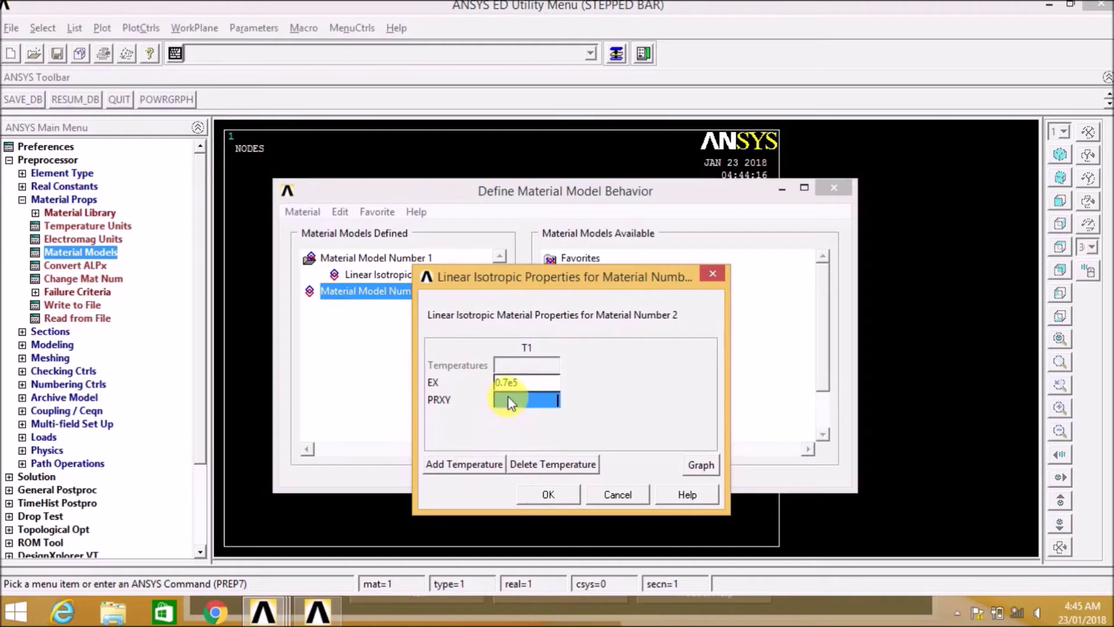
{"action": "type", "text": "0.3"}
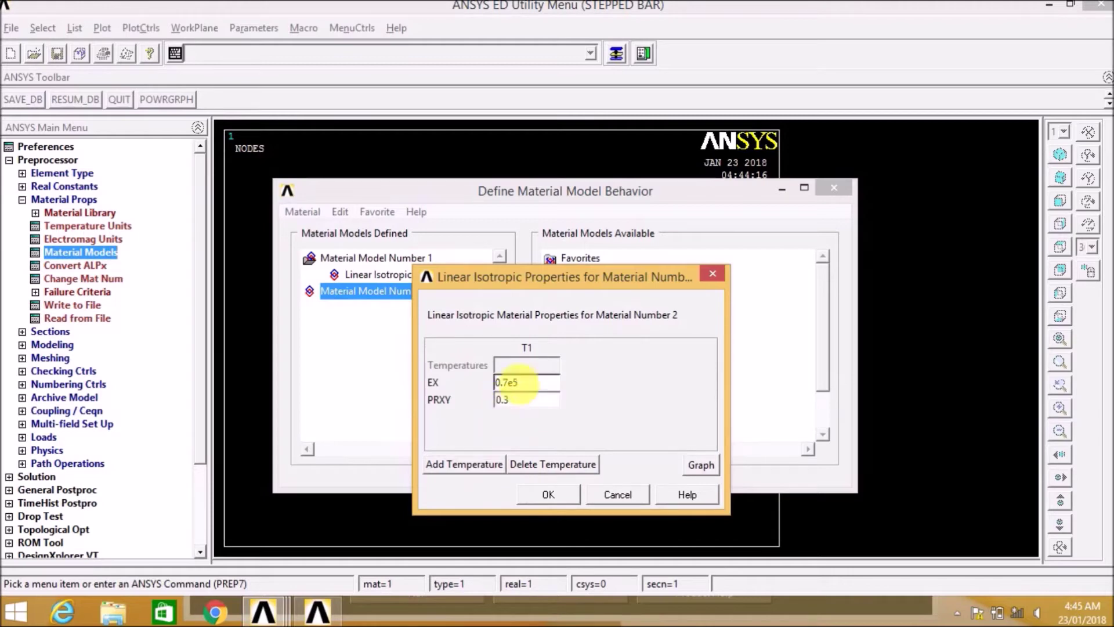
{"action": "left_click", "coordinate": [554, 494]}
- Create node 1 at the origin, node 2 at X=600 and node 3 at X=1100
{"action": "left_click", "coordinate": [840, 183]}
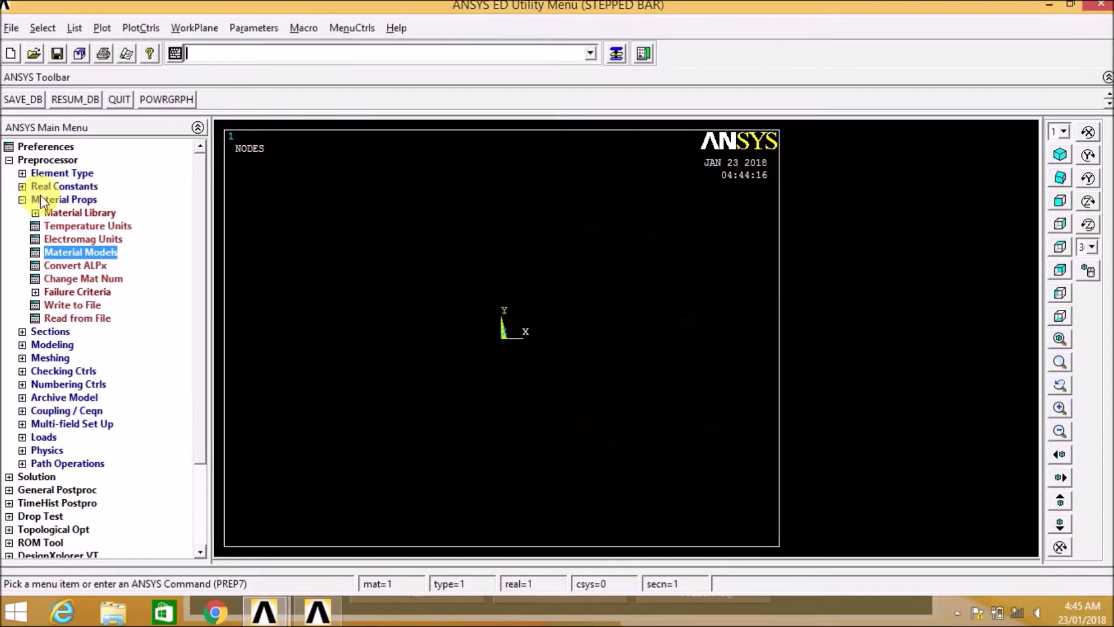
{"action": "left_click", "coordinate": [22, 200]}
{"action": "left_click", "coordinate": [22, 226]}
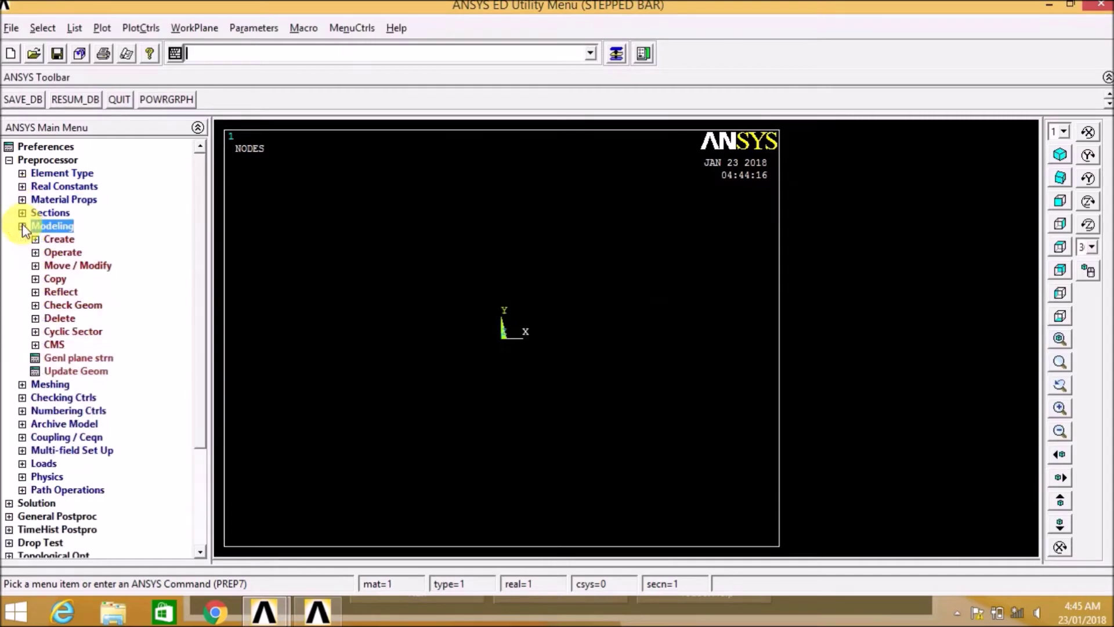
{"action": "left_click", "coordinate": [36, 239]}
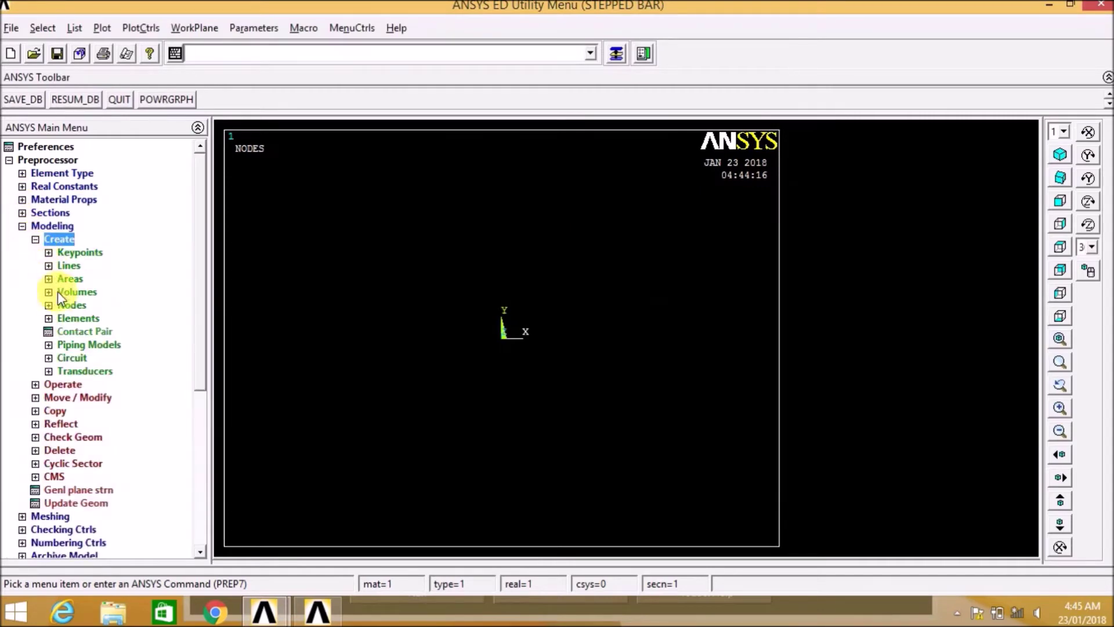
{"action": "left_click", "coordinate": [49, 305]}
{"action": "left_click", "coordinate": [97, 331]}
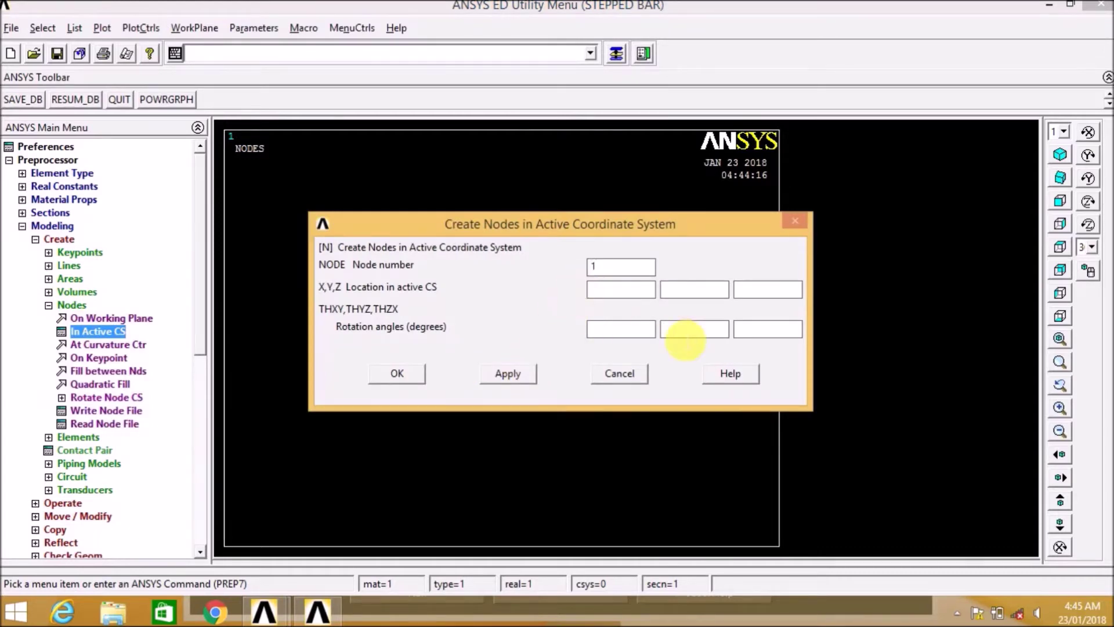
{"action": "left_click", "coordinate": [508, 374]}
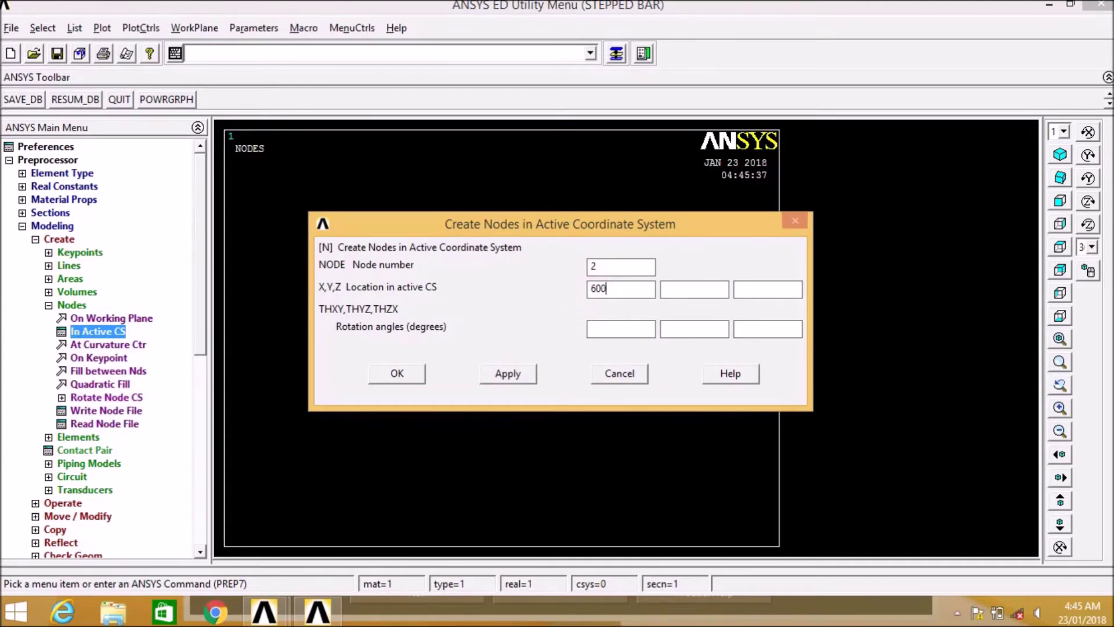
{"action": "left_click", "coordinate": [534, 380]}
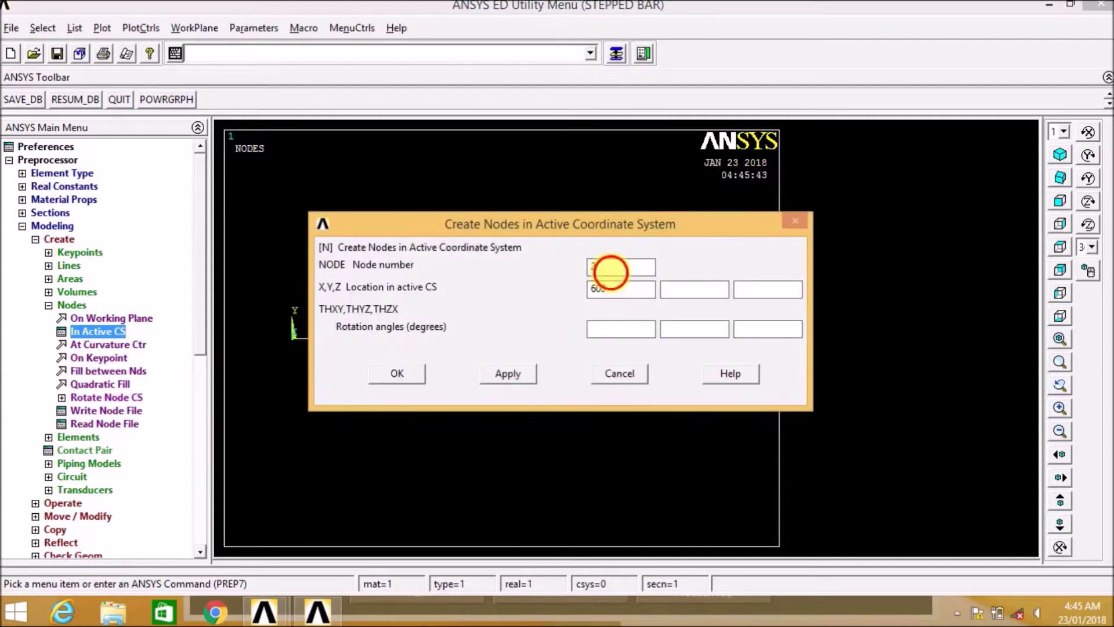
{"action": "double_click", "coordinate": [593, 267]}
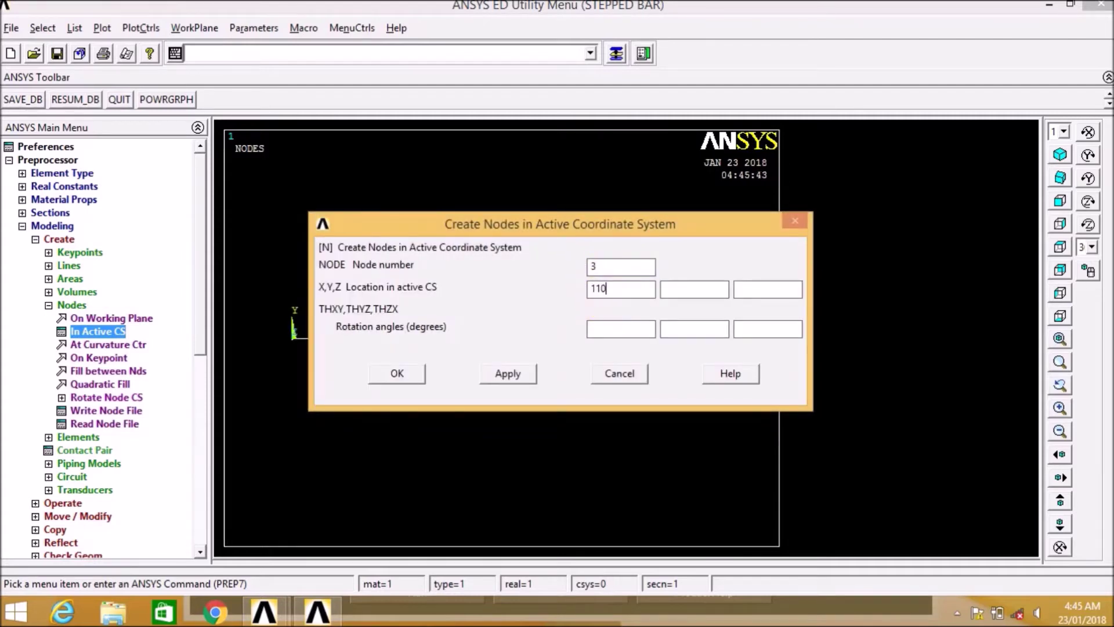
{"action": "left_click", "coordinate": [391, 376]}
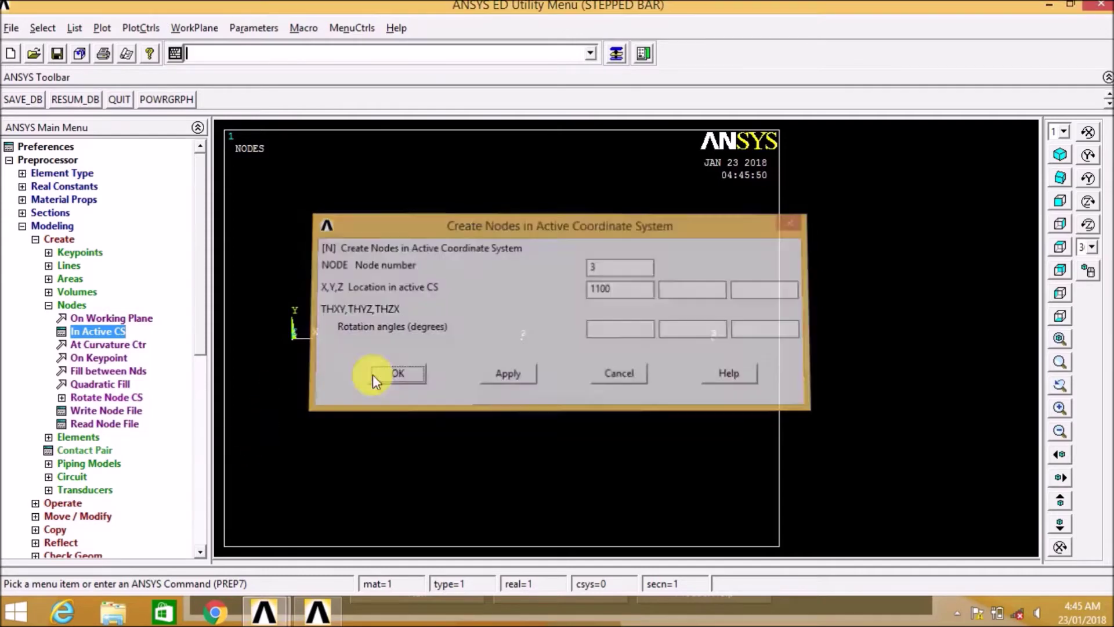
{"action": "left_click", "coordinate": [49, 305]}
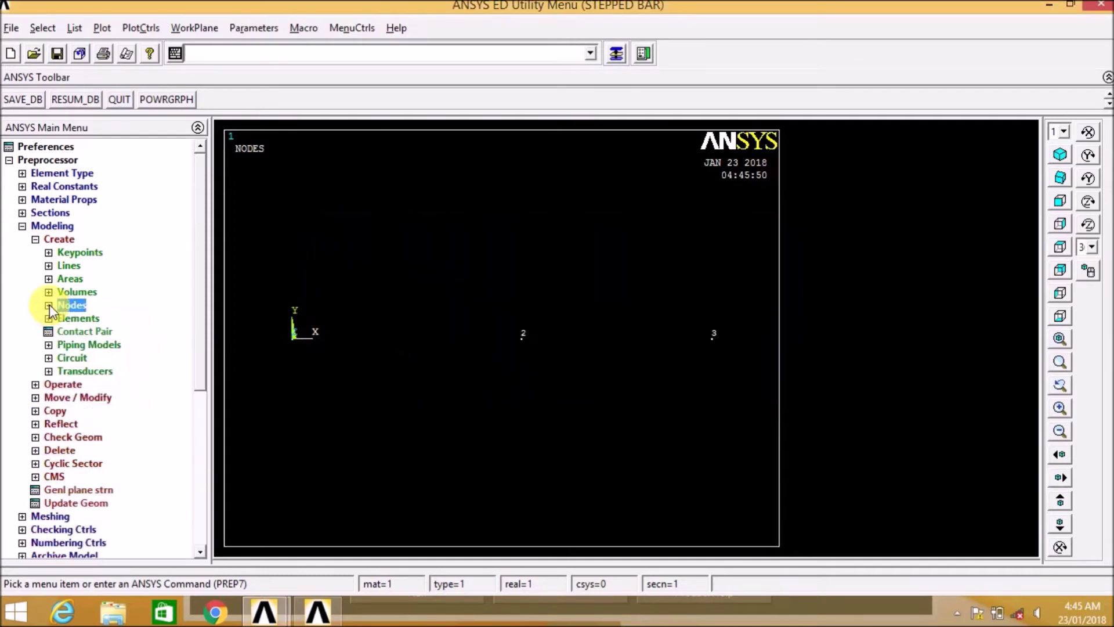
{"action": "left_click", "coordinate": [49, 318]}
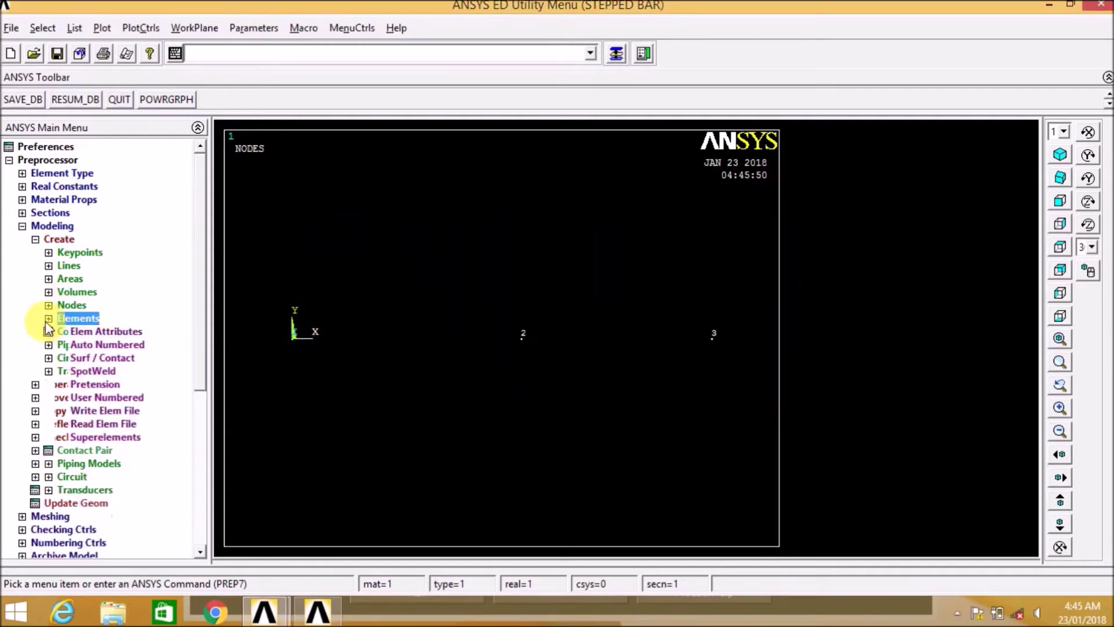
- Create the first LINK1 element between nodes 1 and 2 with default attributes
{"action": "left_click", "coordinate": [81, 331]}
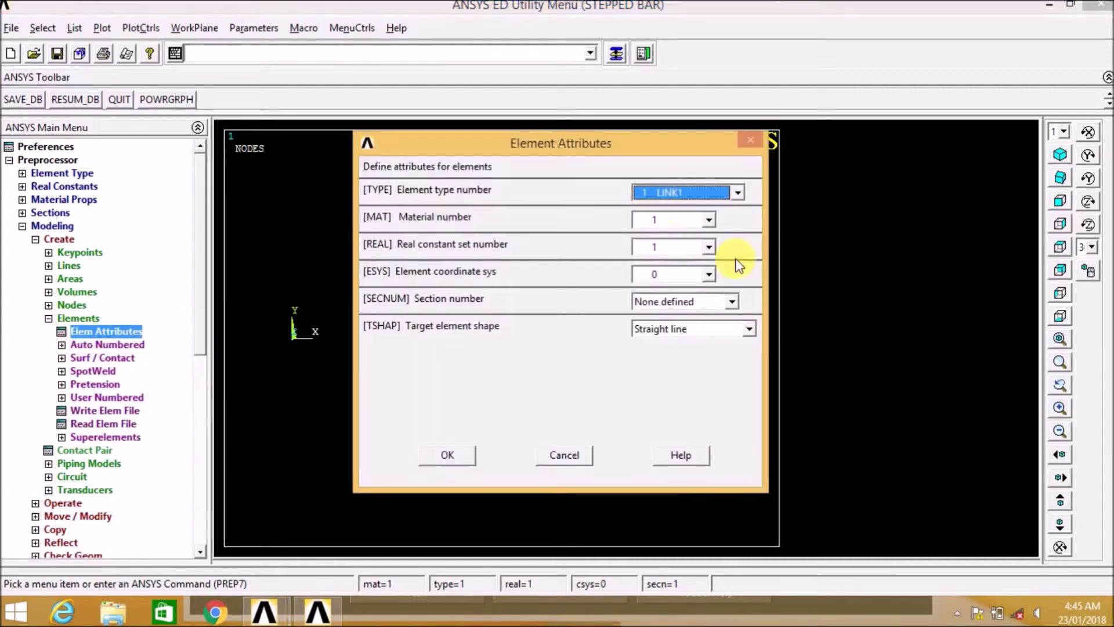
{"action": "left_click", "coordinate": [448, 473]}
{"action": "left_click", "coordinate": [107, 344]}
{"action": "left_click", "coordinate": [95, 356]}
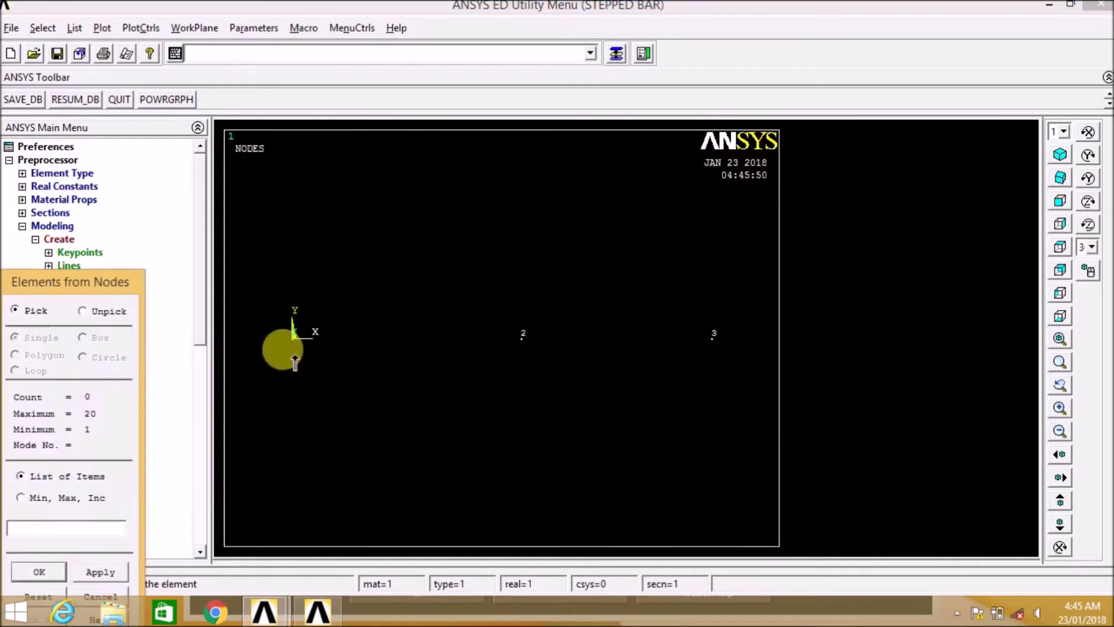
{"action": "left_click", "coordinate": [295, 355]}
{"action": "left_click", "coordinate": [525, 342]}
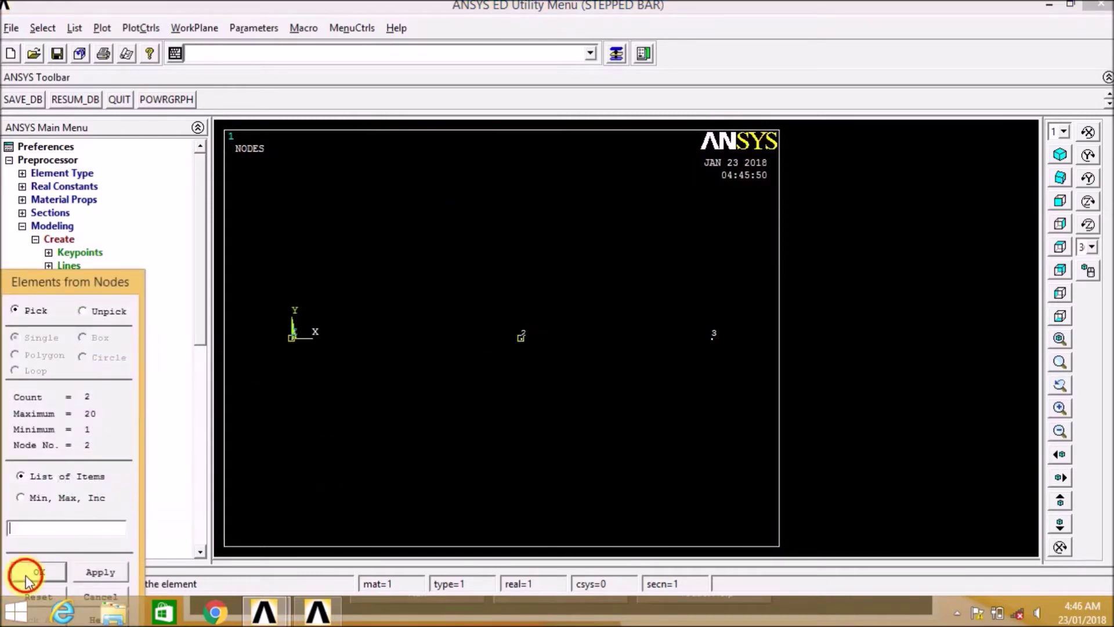
{"action": "left_click", "coordinate": [25, 575]}
- Set the element attributes to material 2 and real constant set 2
{"action": "left_click", "coordinate": [95, 330]}
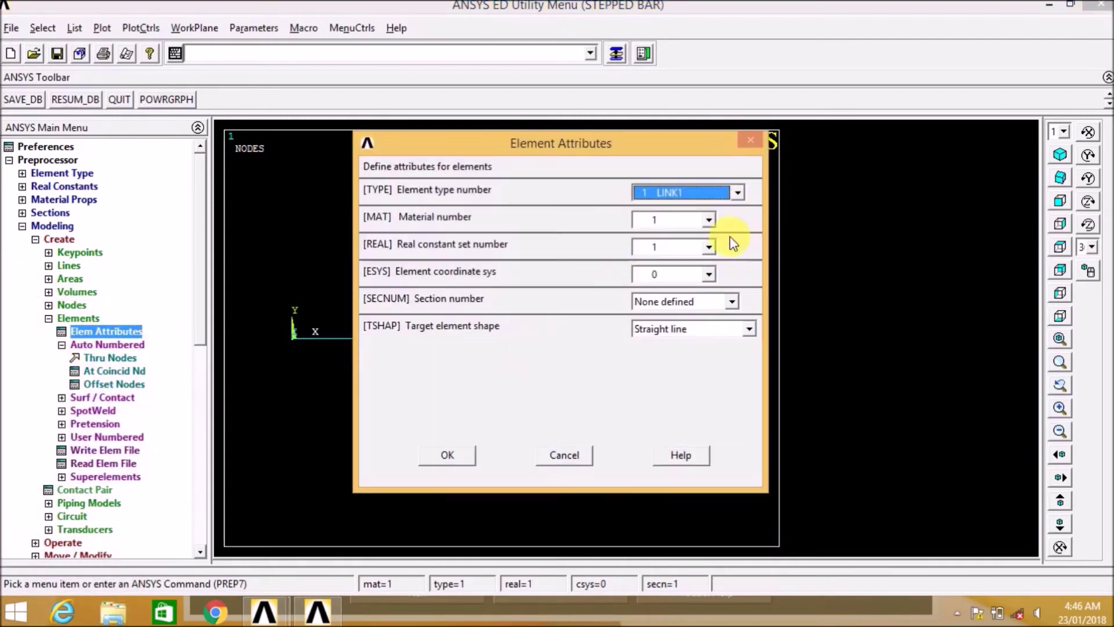
{"action": "left_click", "coordinate": [709, 221]}
{"action": "left_click", "coordinate": [666, 251]}
{"action": "left_click", "coordinate": [705, 246]}
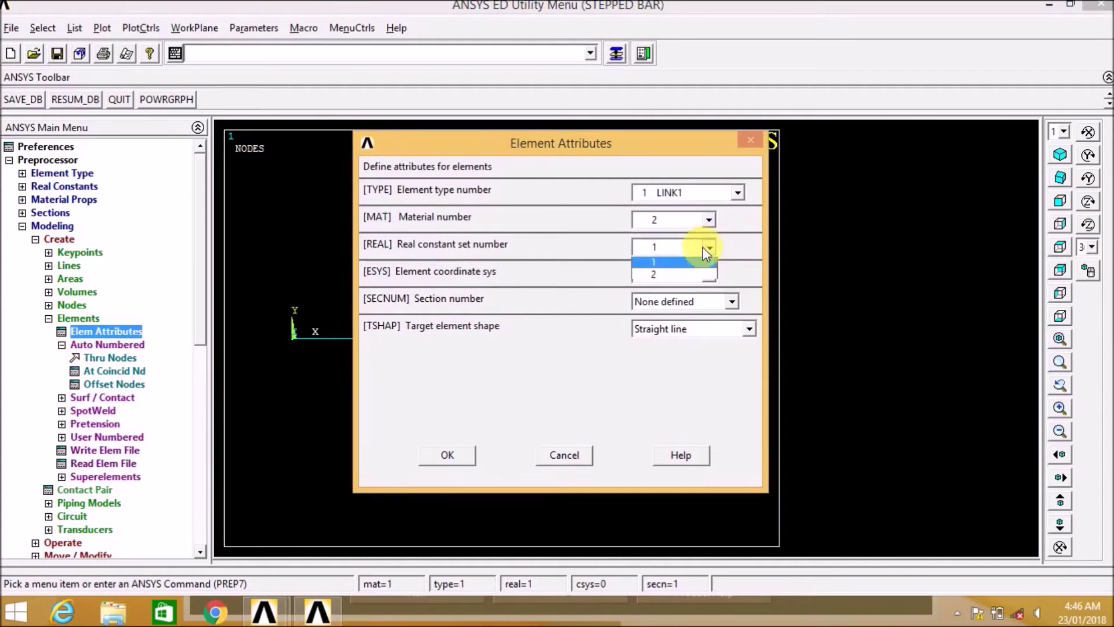
{"action": "left_click", "coordinate": [663, 275]}
{"action": "left_click", "coordinate": [448, 455]}
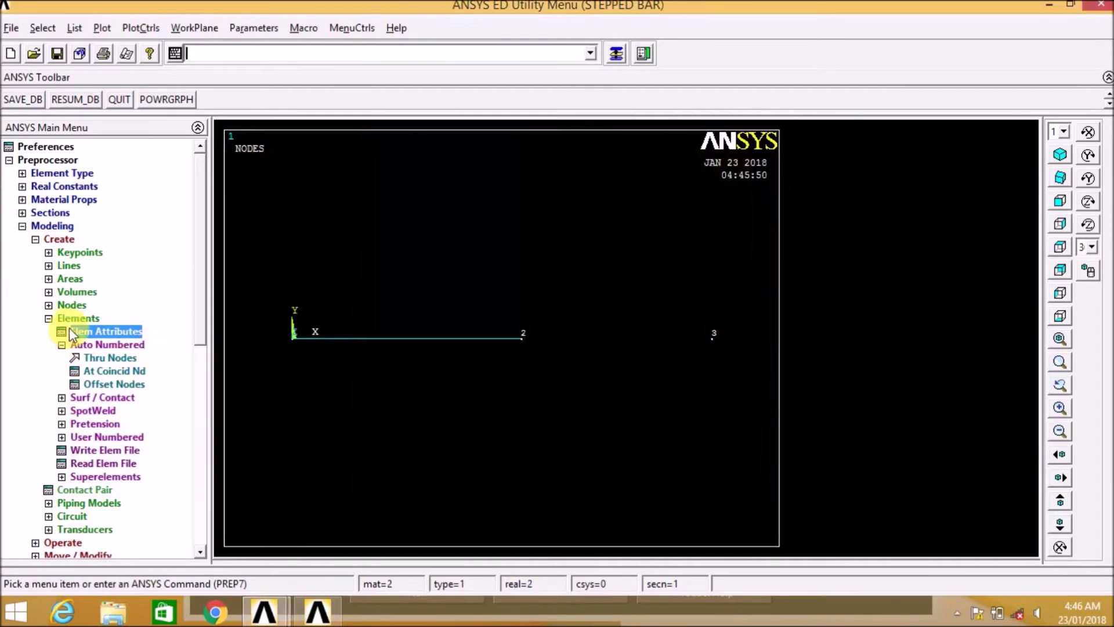
- Create the second element between nodes 2 and 3
{"action": "left_click", "coordinate": [96, 358]}
{"action": "left_click", "coordinate": [539, 353]}
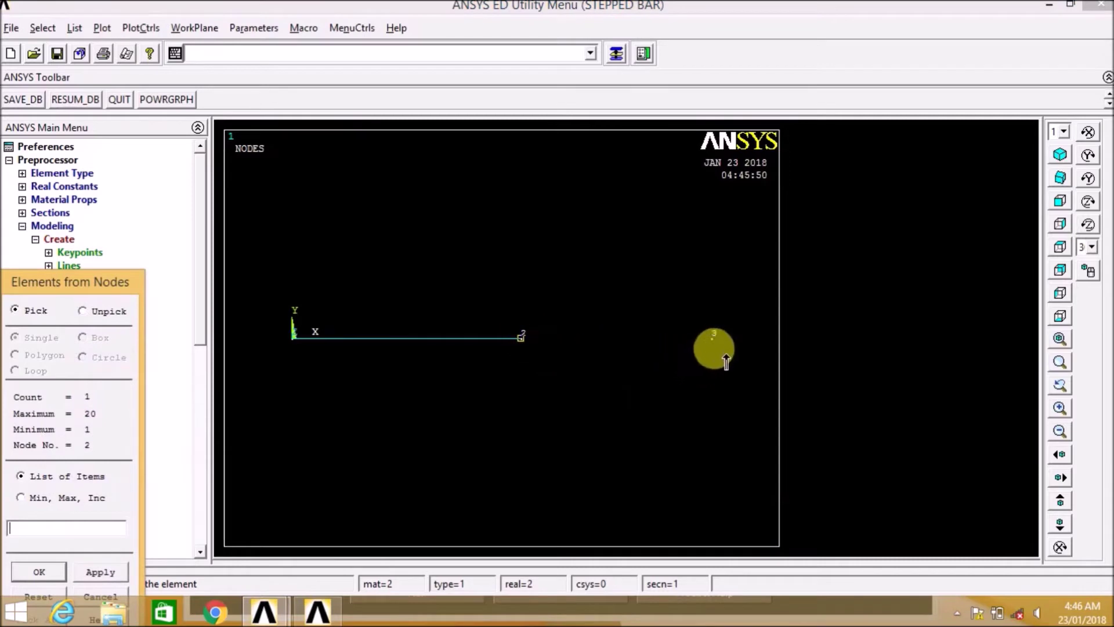
{"action": "left_click", "coordinate": [716, 344]}
{"action": "left_click", "coordinate": [36, 572]}
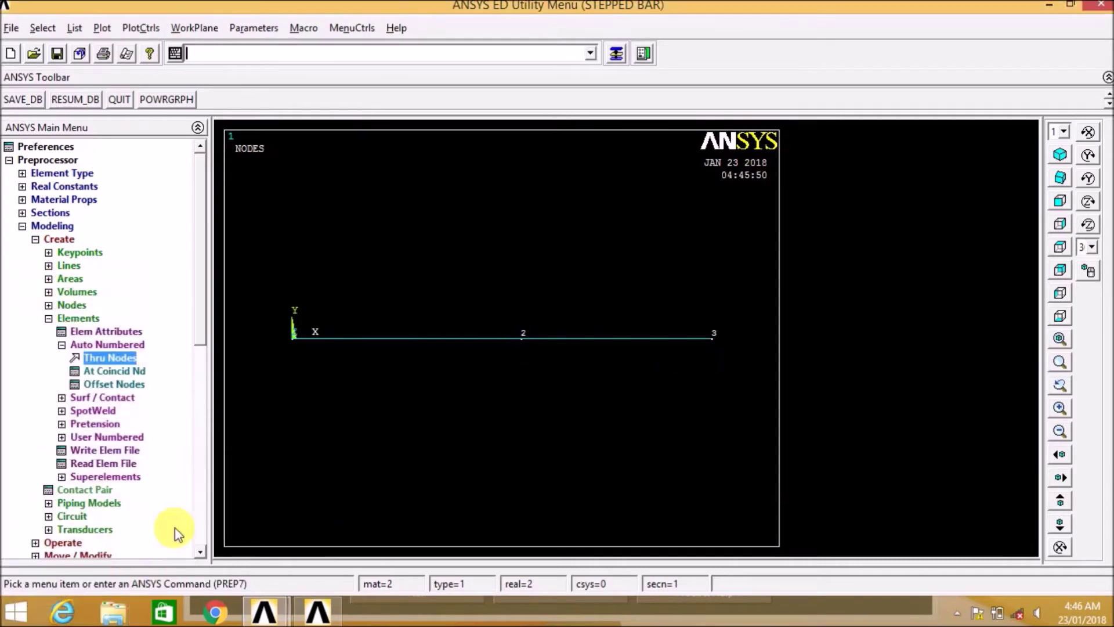
{"action": "left_click", "coordinate": [61, 344]}
{"action": "left_click", "coordinate": [49, 318]}
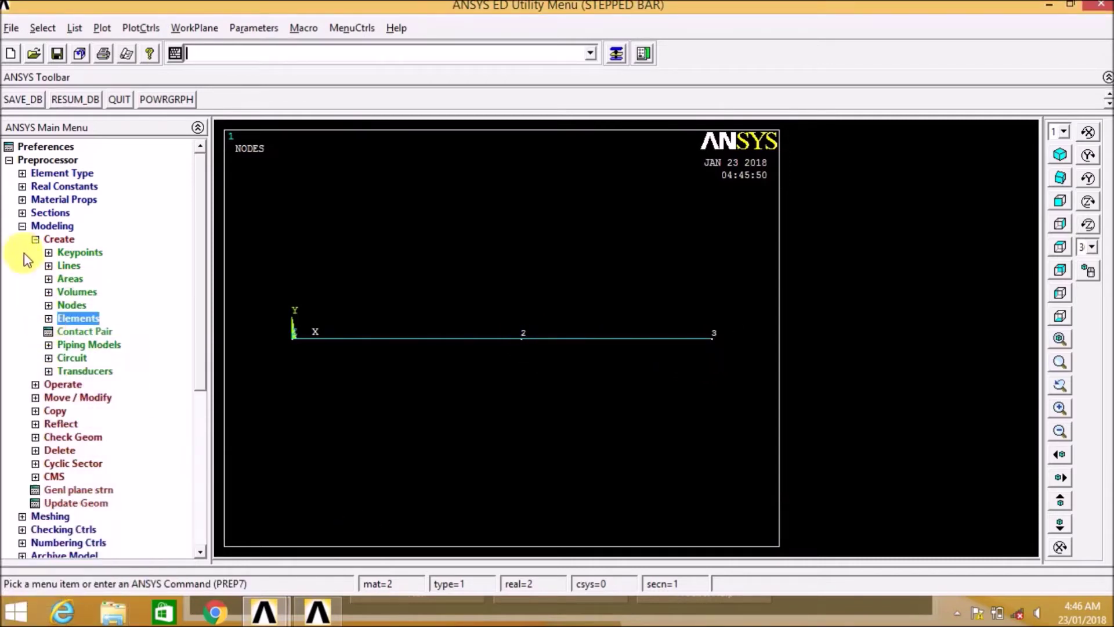
{"action": "left_click", "coordinate": [35, 238]}
{"action": "left_click", "coordinate": [22, 226]}
- Fix all degrees of freedom at node 1
{"action": "left_click", "coordinate": [15, 160]}
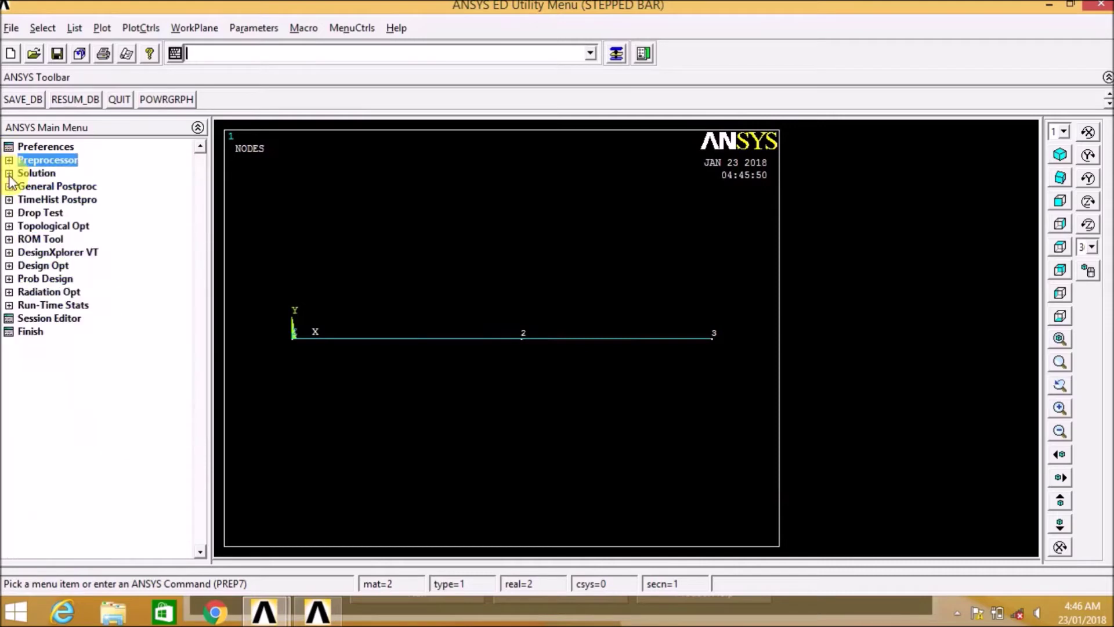
{"action": "left_click", "coordinate": [18, 173]}
{"action": "left_click", "coordinate": [26, 198]}
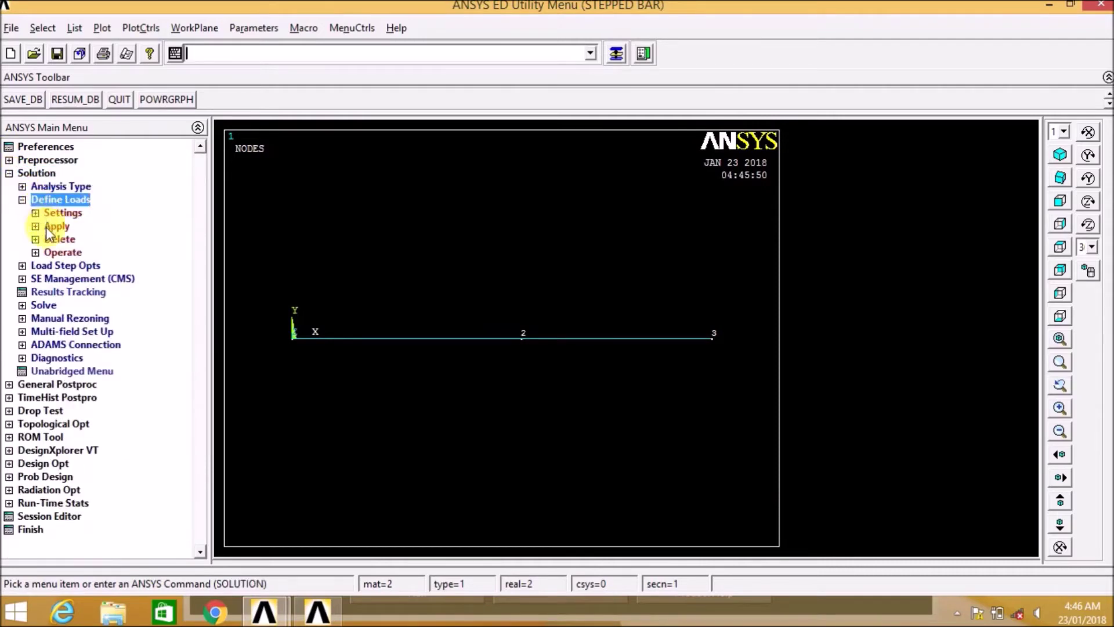
{"action": "left_click", "coordinate": [53, 226]}
{"action": "left_click", "coordinate": [74, 239]}
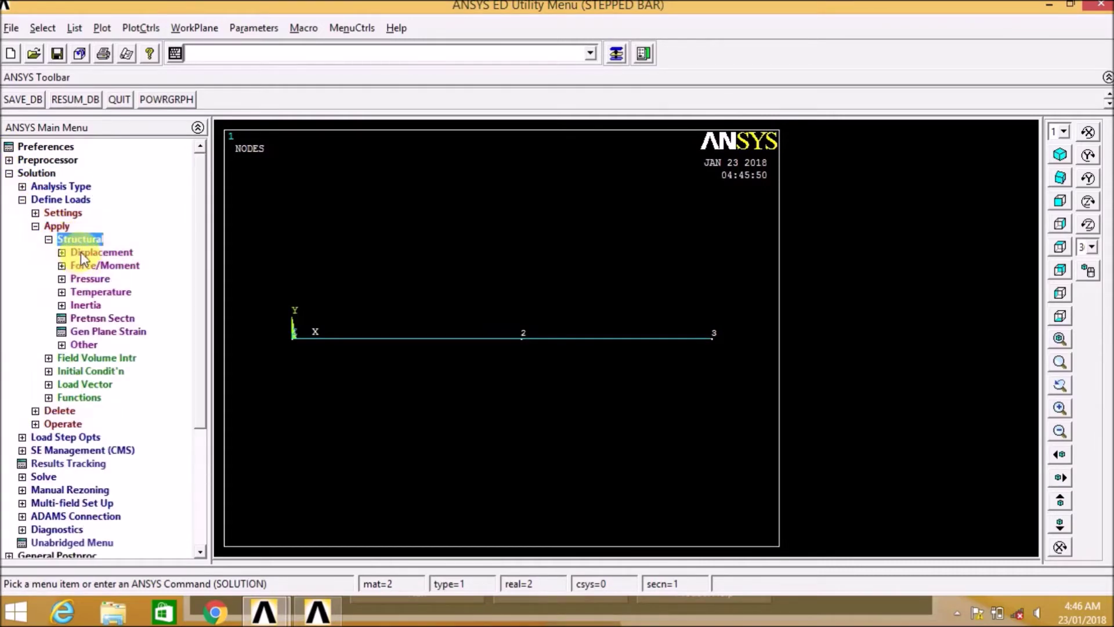
{"action": "left_click", "coordinate": [83, 253]}
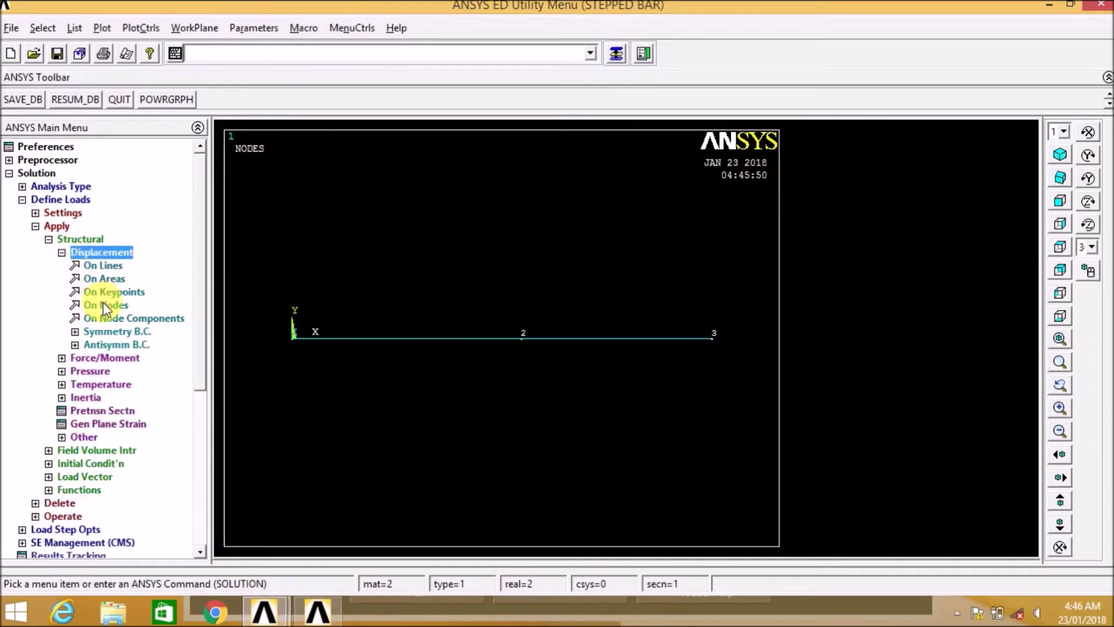
{"action": "left_click", "coordinate": [103, 302]}
{"action": "left_click", "coordinate": [292, 336]}
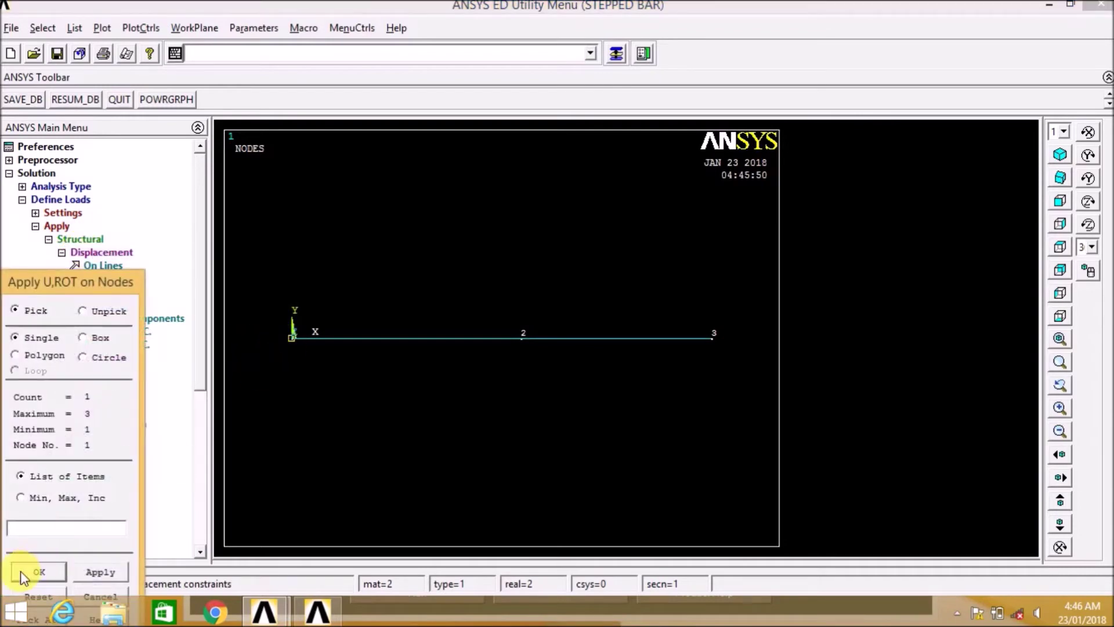
{"action": "left_click", "coordinate": [38, 572]}
{"action": "left_click", "coordinate": [651, 239]}
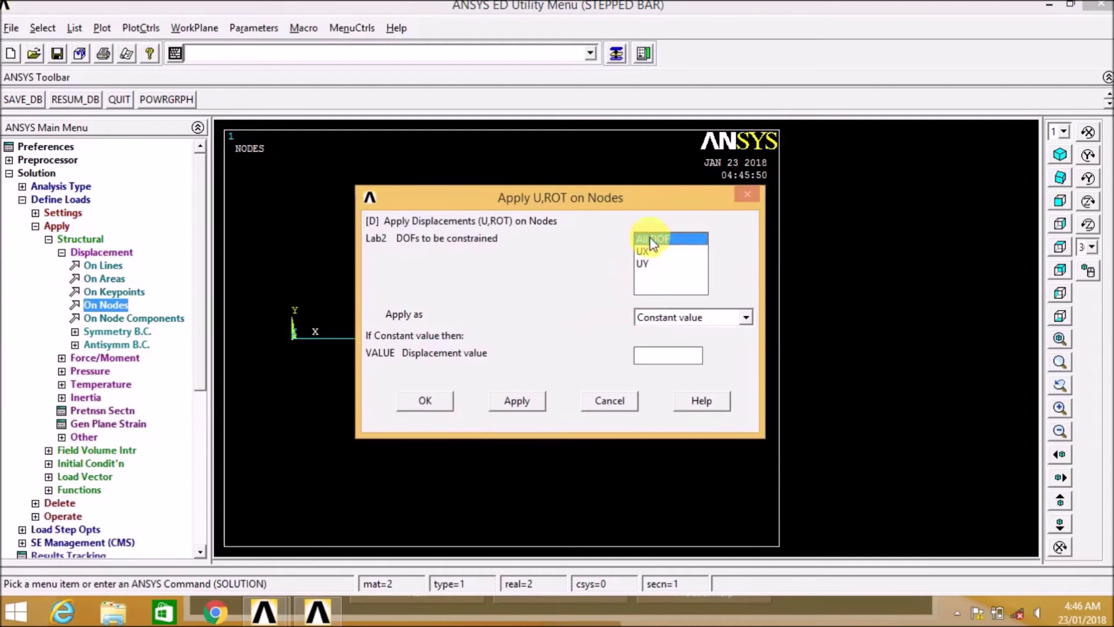
{"action": "left_click", "coordinate": [433, 402]}
{"action": "left_click", "coordinate": [62, 252]}
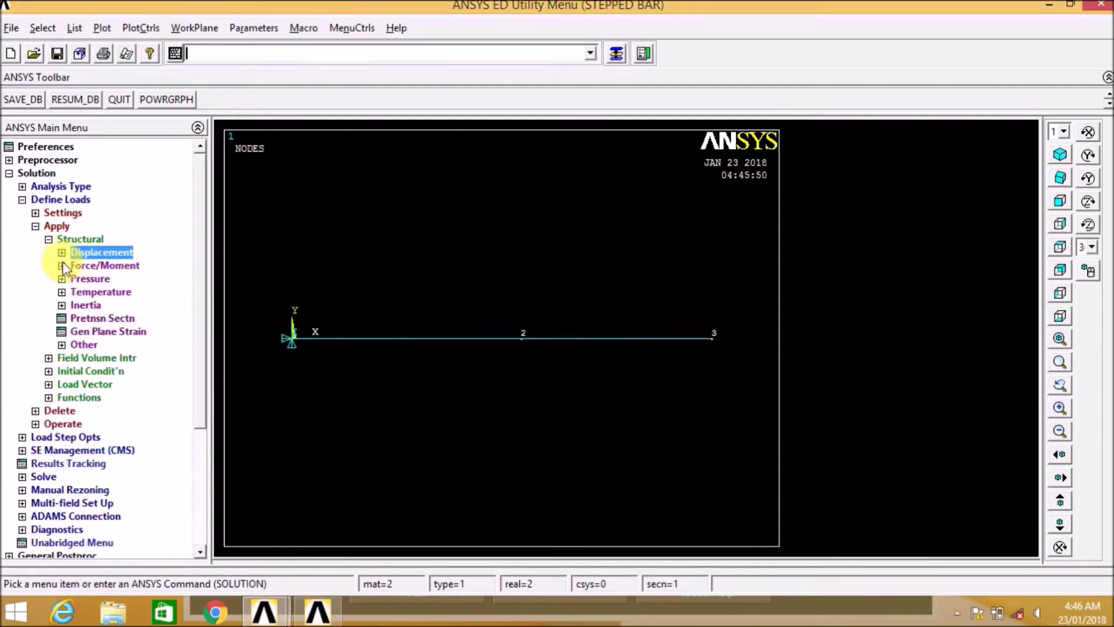
- Apply a force FX of 500 at node 3, the bar's free end
{"action": "left_click", "coordinate": [62, 265]}
{"action": "left_click", "coordinate": [94, 291]}
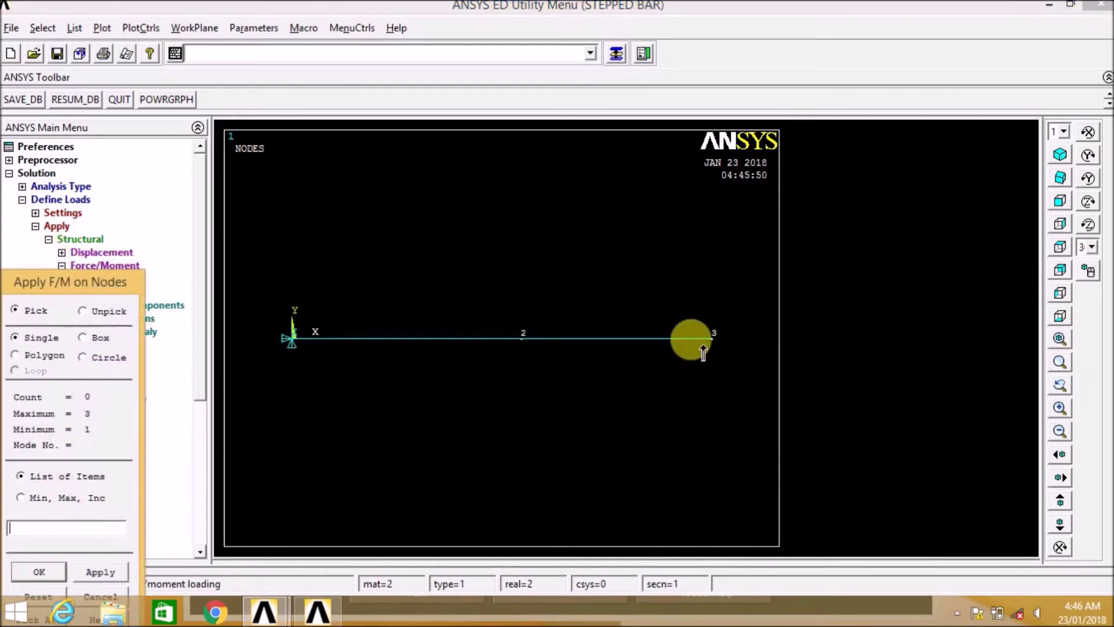
{"action": "left_click", "coordinate": [712, 336]}
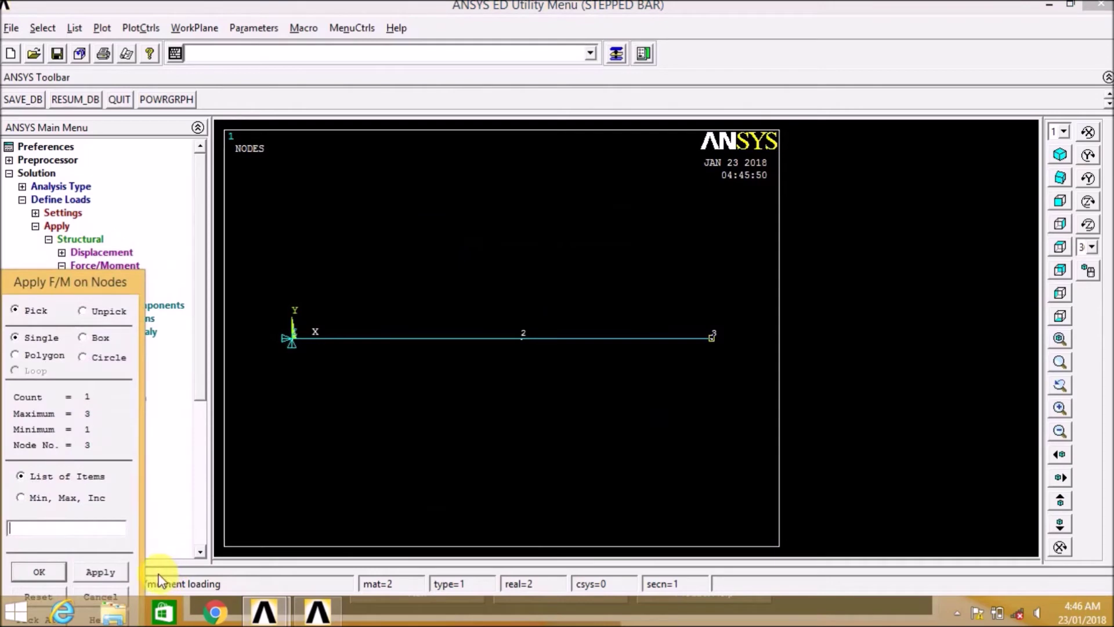
{"action": "left_click", "coordinate": [54, 573]}
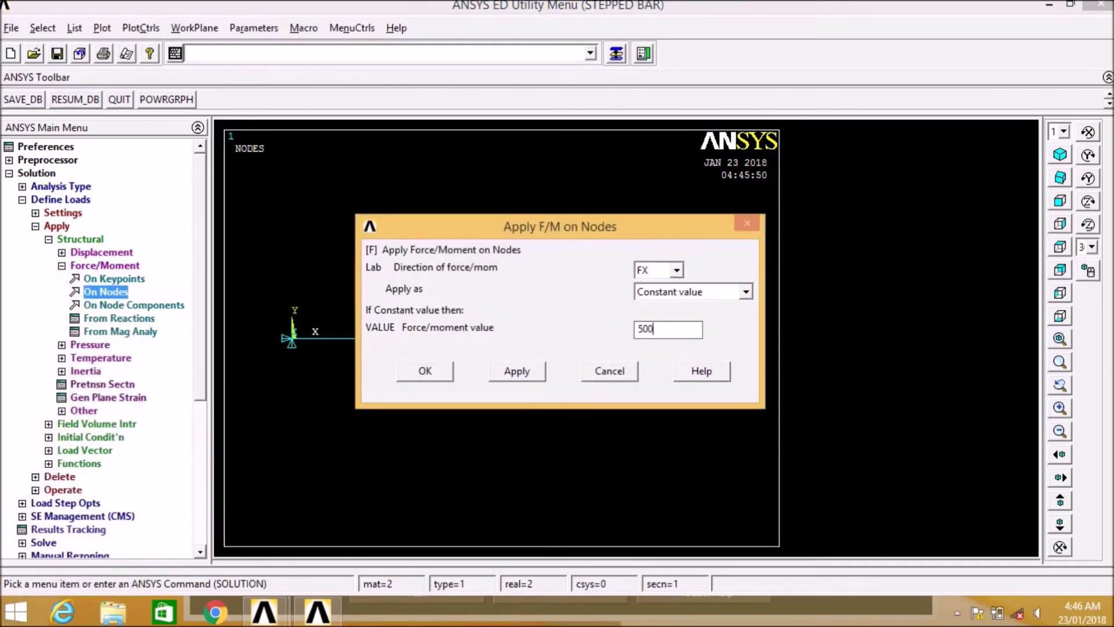
{"action": "left_click", "coordinate": [426, 372]}
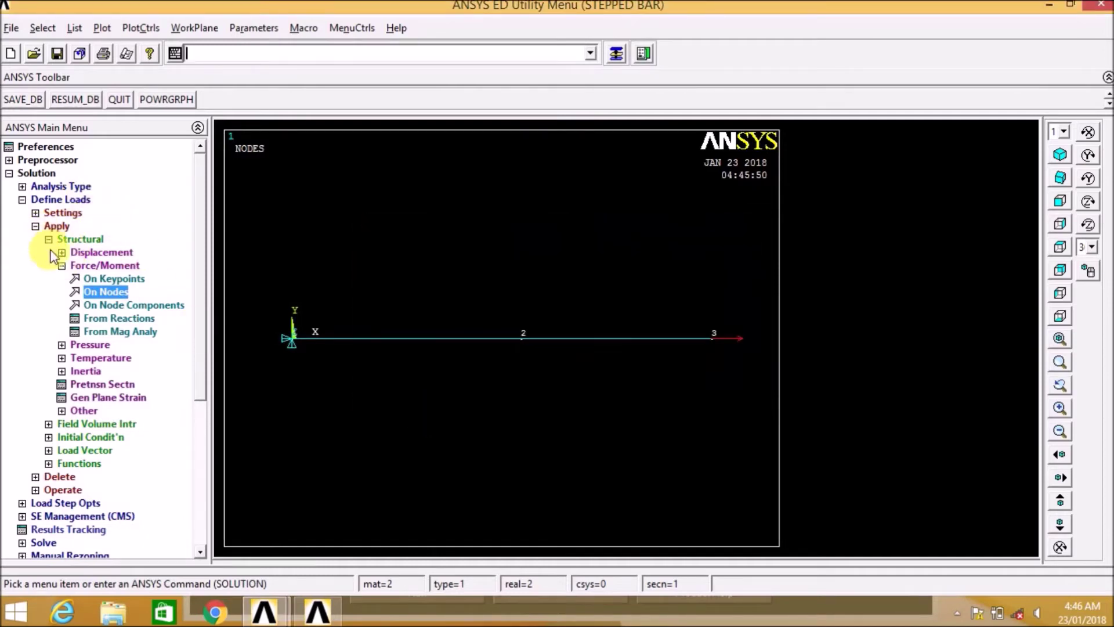
{"action": "left_click", "coordinate": [61, 265]}
{"action": "left_click", "coordinate": [49, 238]}
{"action": "left_click", "coordinate": [36, 226]}
{"action": "left_click", "coordinate": [22, 199]}
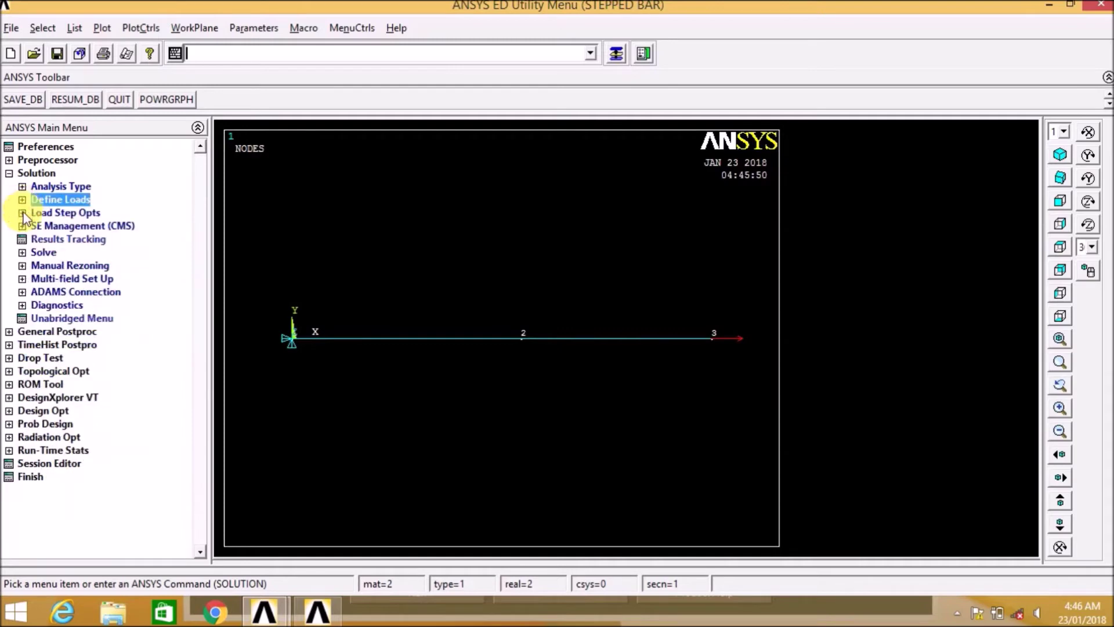
{"action": "left_click", "coordinate": [24, 251]}
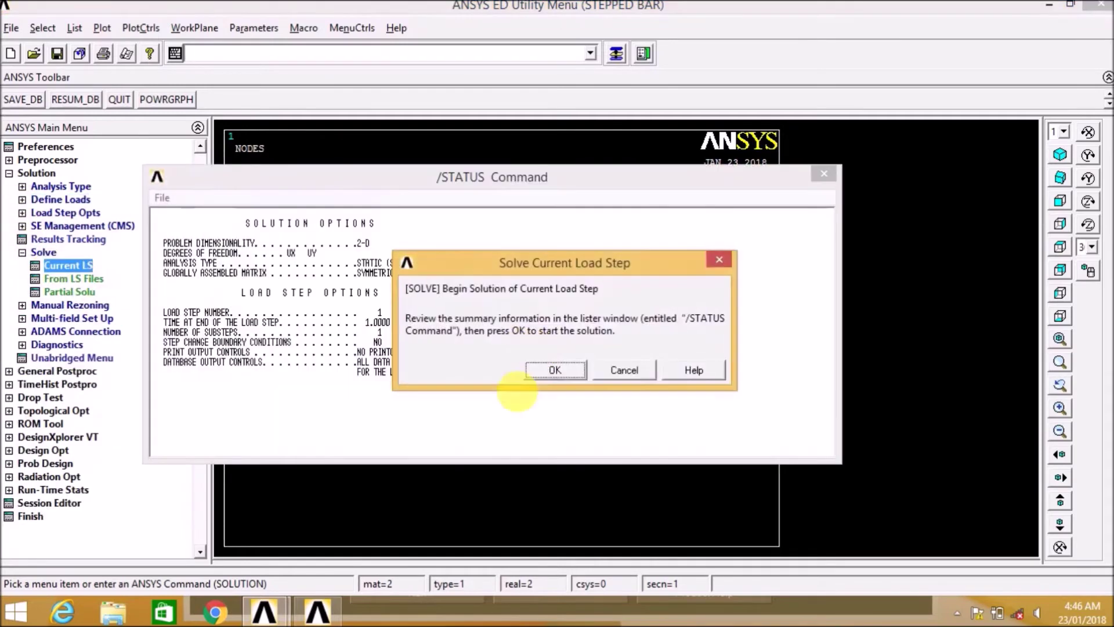
- Solve the current load step and close the solution-done notice and status listing
{"action": "left_click", "coordinate": [556, 368]}
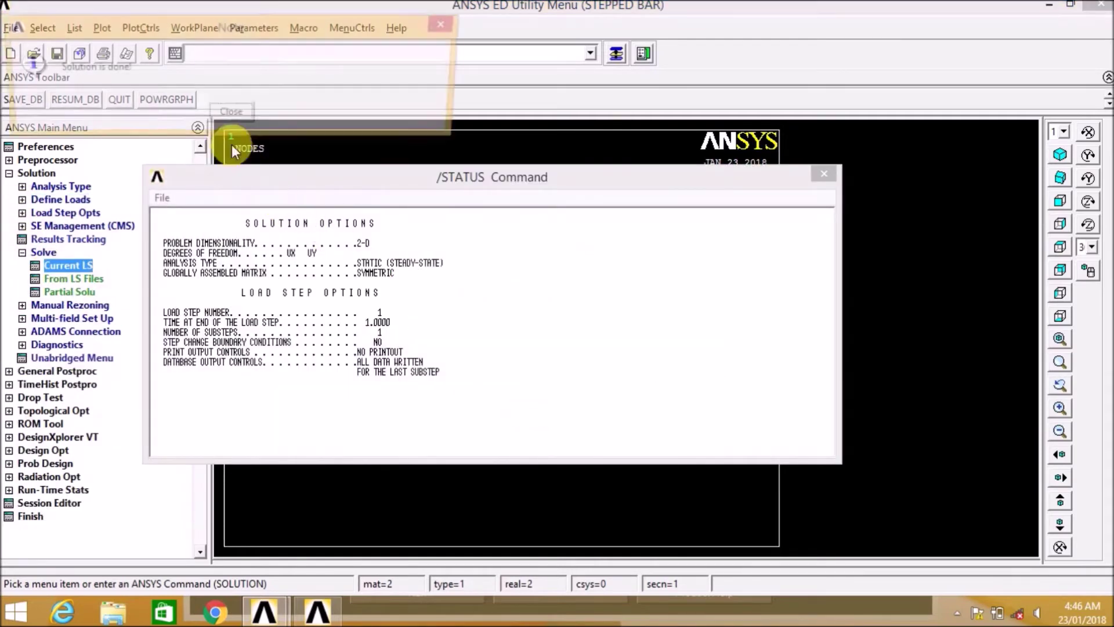
{"action": "left_click", "coordinate": [231, 115]}
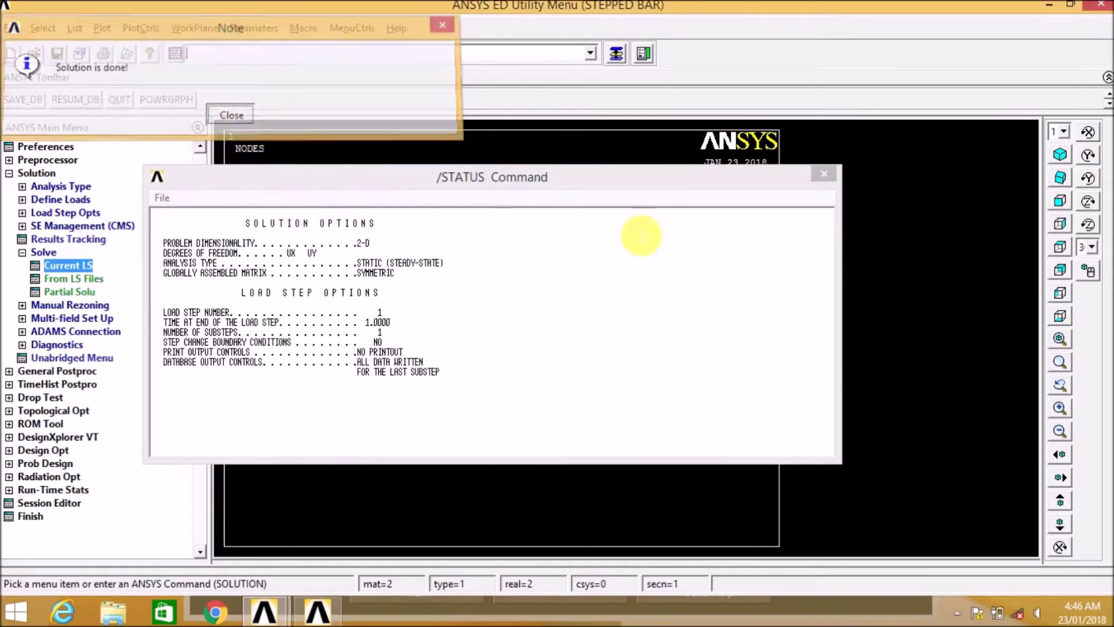
{"action": "left_click", "coordinate": [824, 174]}
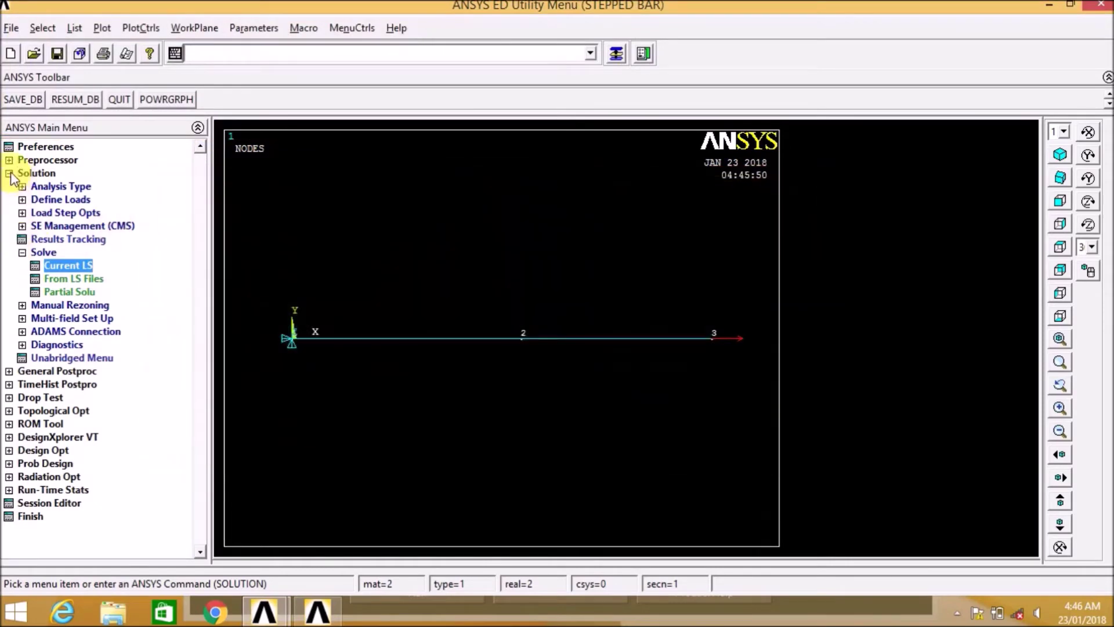
{"action": "left_click", "coordinate": [9, 173]}
{"action": "left_click", "coordinate": [10, 187]}
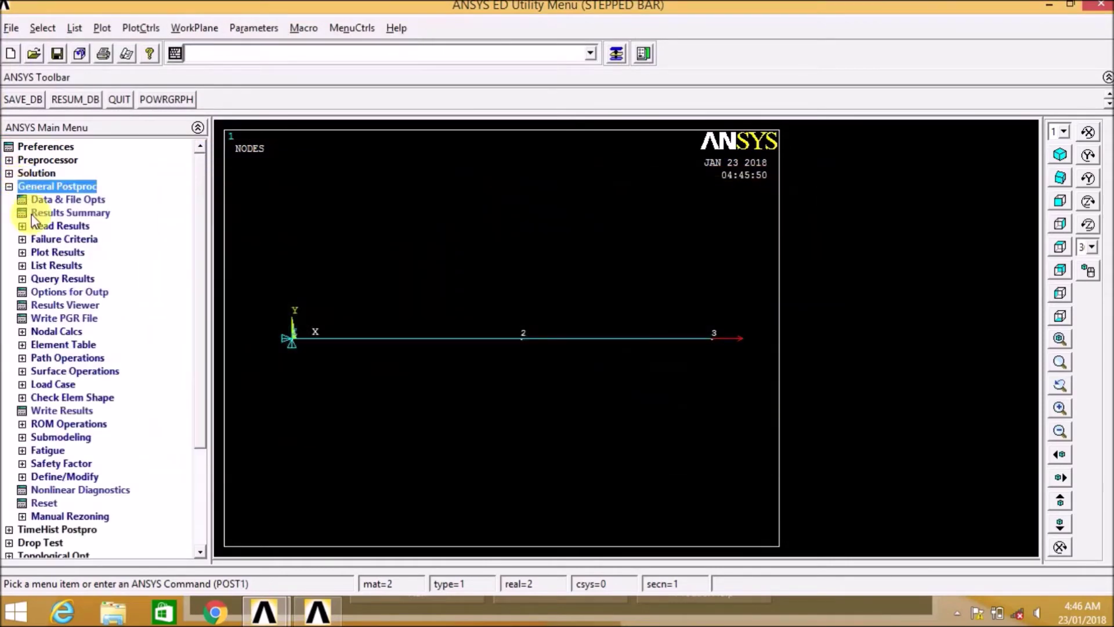
{"action": "left_click", "coordinate": [29, 255]}
- Plot the deformed shape together with the undeformed outline
{"action": "left_click", "coordinate": [82, 265]}
{"action": "left_click", "coordinate": [641, 302]}
{"action": "left_click", "coordinate": [418, 376]}
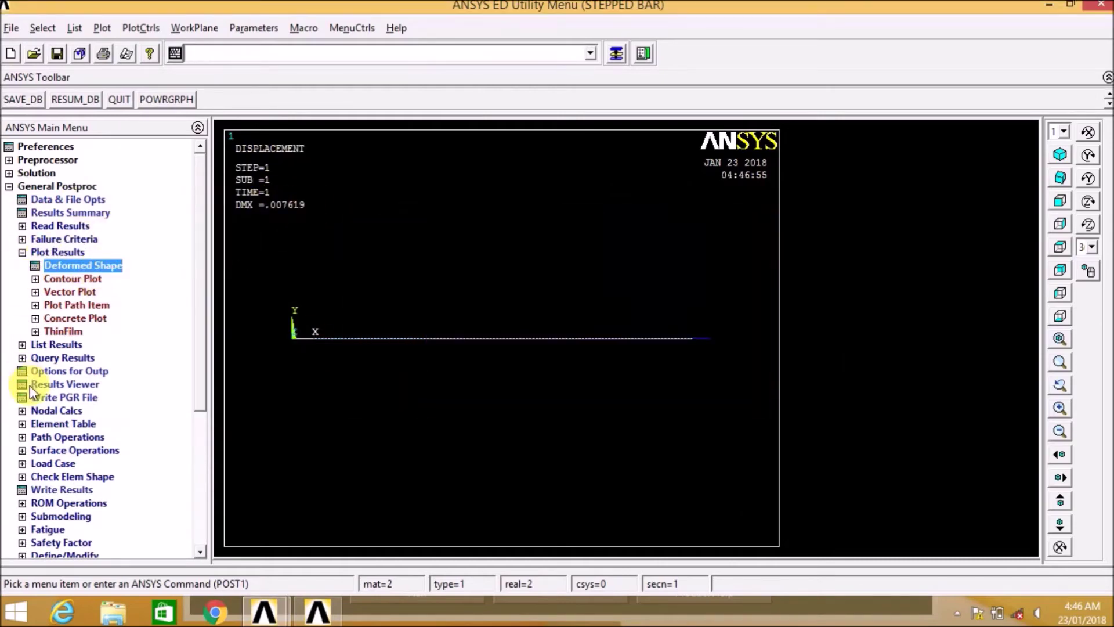
{"action": "left_click", "coordinate": [22, 254]}
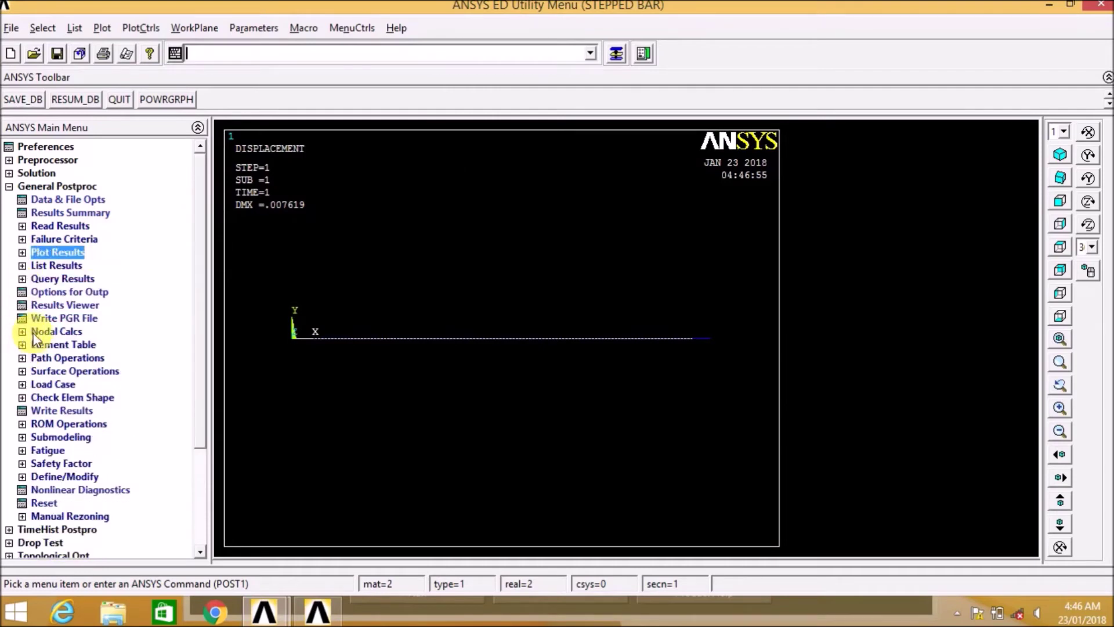
- Define an element table item for line stress LS, 1 by sequence number
{"action": "left_click", "coordinate": [33, 344]}
{"action": "left_click", "coordinate": [51, 357]}
{"action": "left_click", "coordinate": [129, 376]}
{"action": "left_click", "coordinate": [654, 315]}
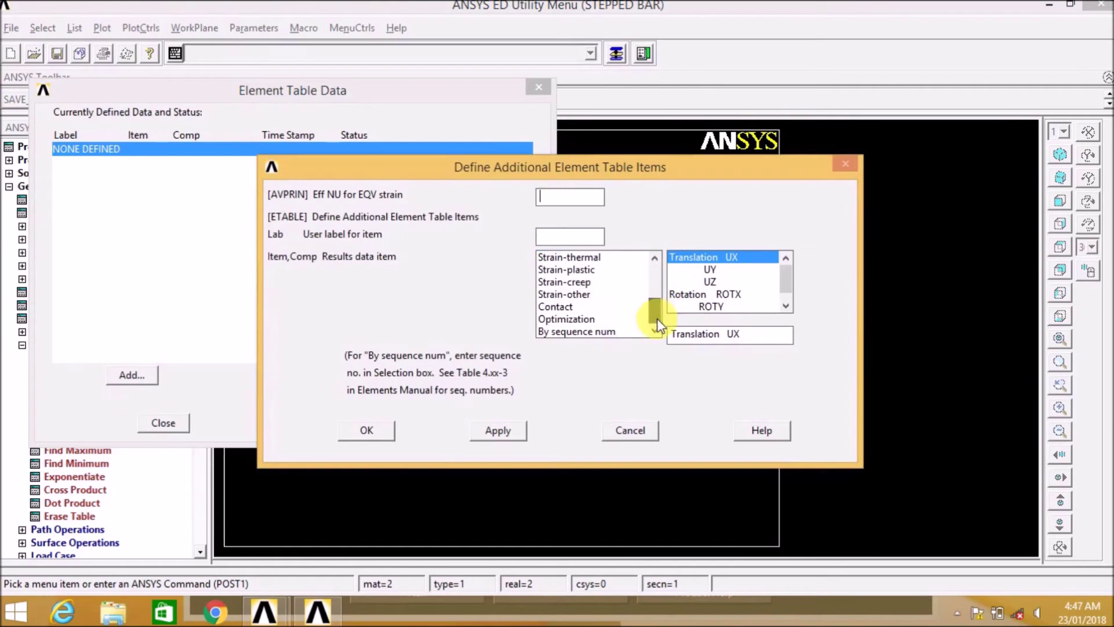
{"action": "left_click", "coordinate": [614, 330]}
{"action": "left_click", "coordinate": [676, 282]}
{"action": "left_click", "coordinate": [707, 335]}
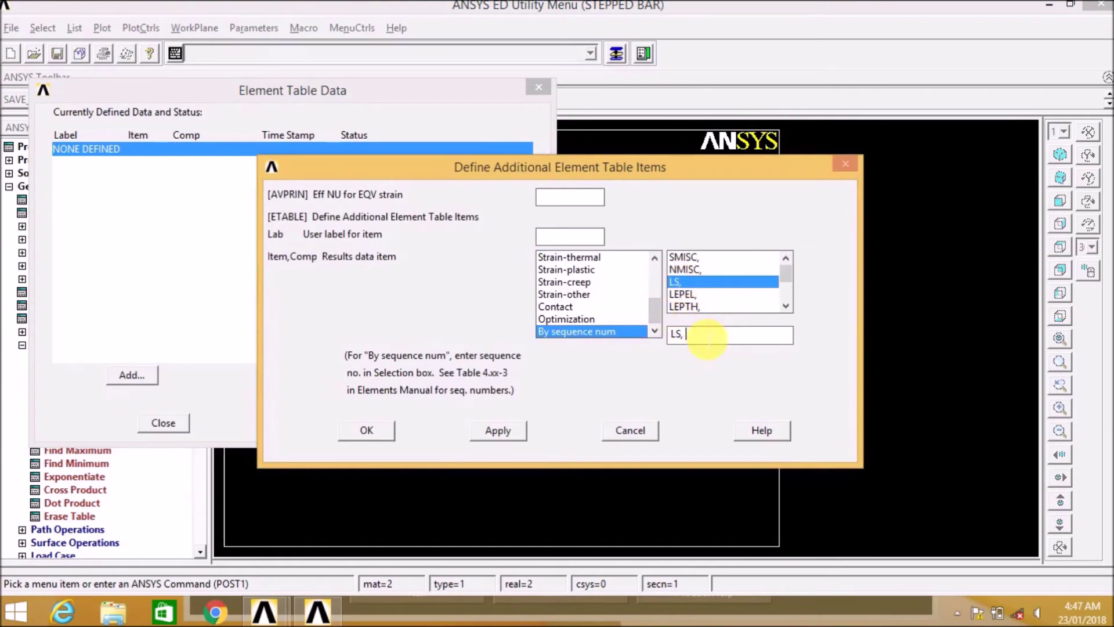
{"action": "left_click", "coordinate": [390, 435]}
{"action": "left_click", "coordinate": [160, 422]}
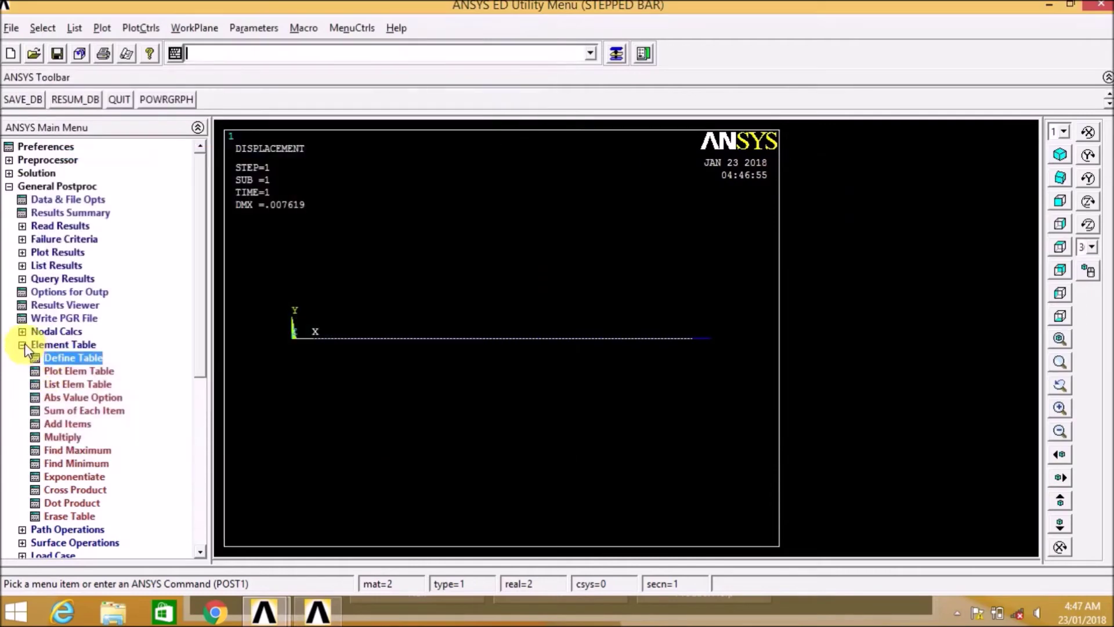
{"action": "left_click", "coordinate": [24, 344]}
- Plot nodal contours of the displacement vector sum USUM
{"action": "left_click", "coordinate": [51, 252]}
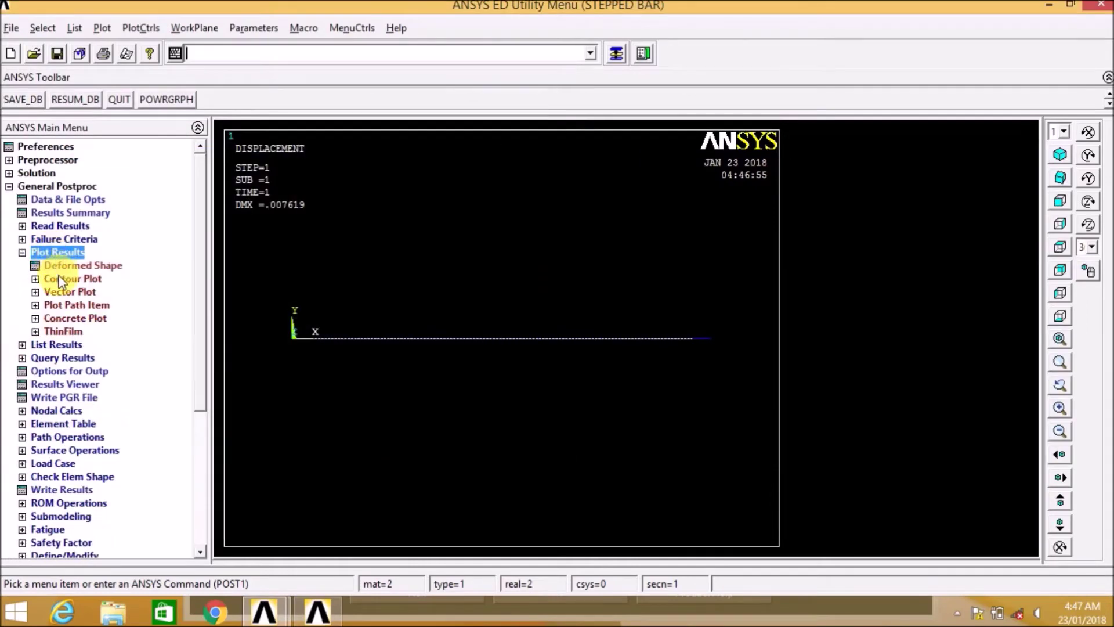
{"action": "left_click", "coordinate": [64, 279]}
{"action": "left_click", "coordinate": [67, 291]}
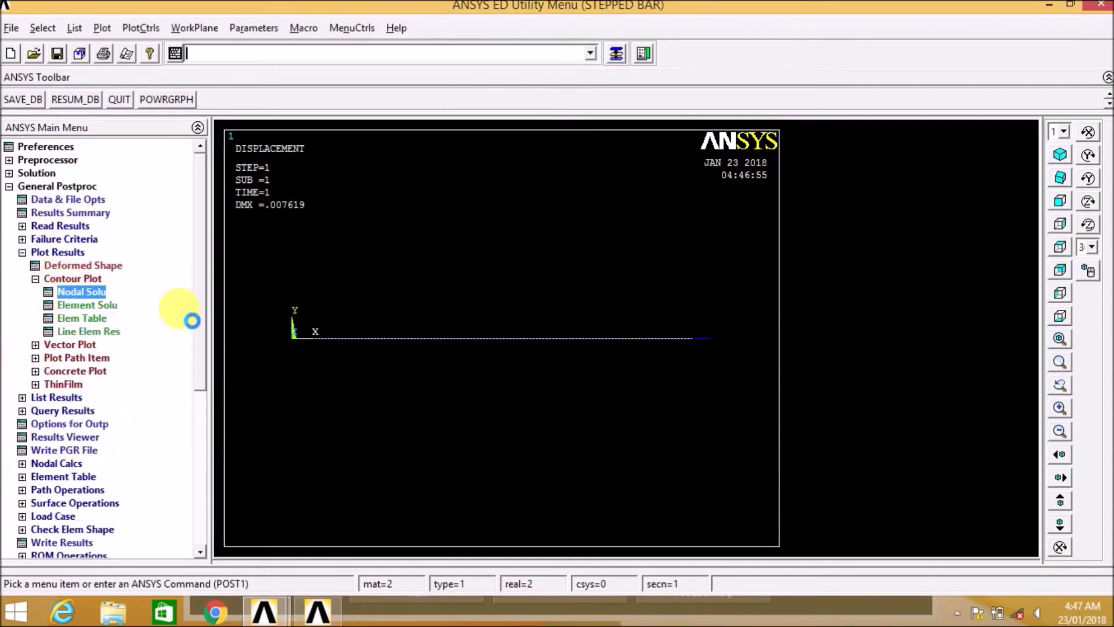
{"action": "left_click", "coordinate": [448, 129]}
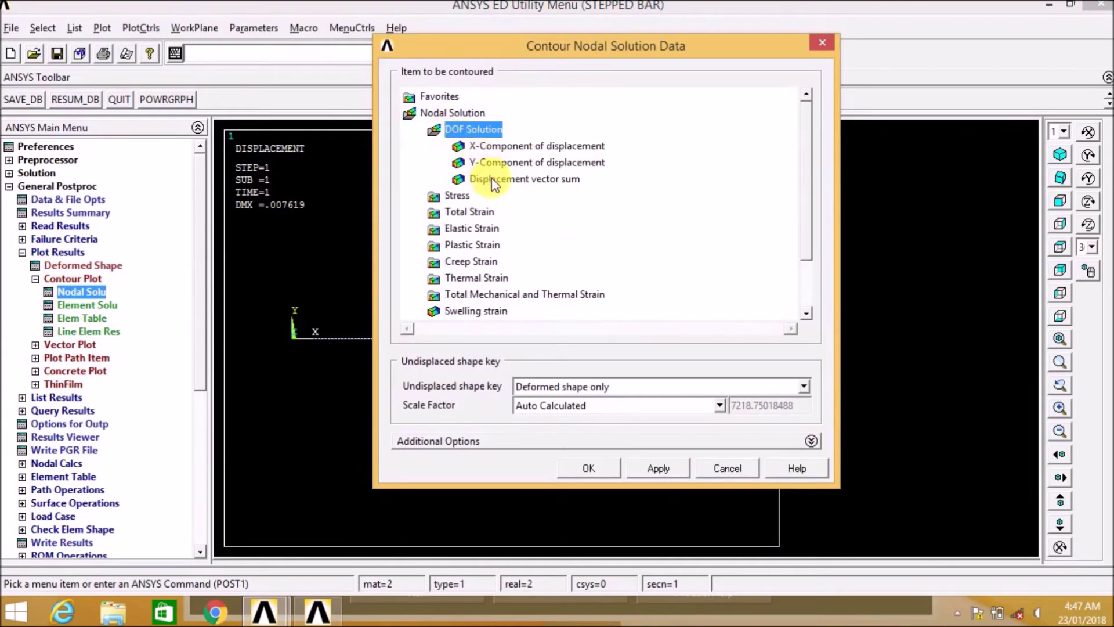
{"action": "left_click", "coordinate": [490, 179]}
{"action": "left_click", "coordinate": [597, 468]}
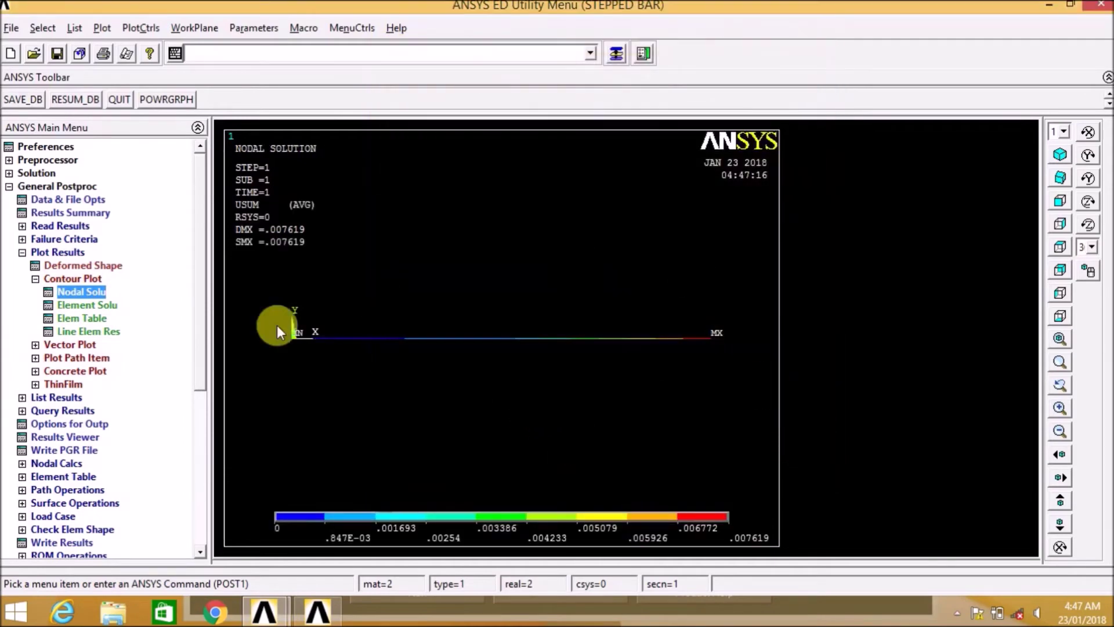
- Plot LS1 line stresses on both elements (0.555556 and 0.833333)
{"action": "left_click", "coordinate": [87, 331]}
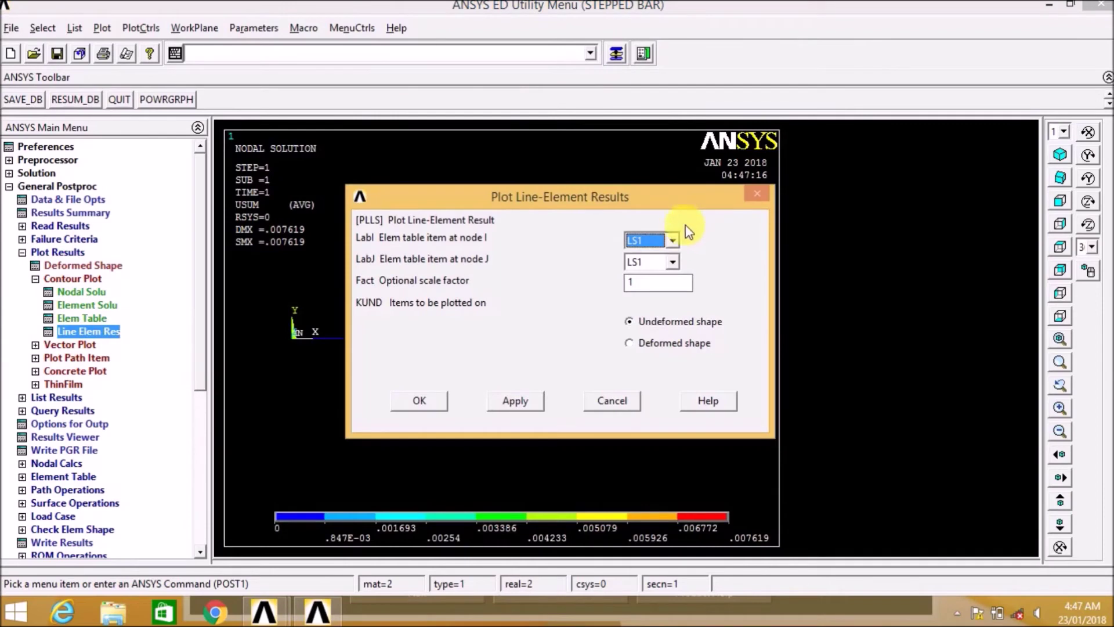
{"action": "left_click", "coordinate": [419, 400]}
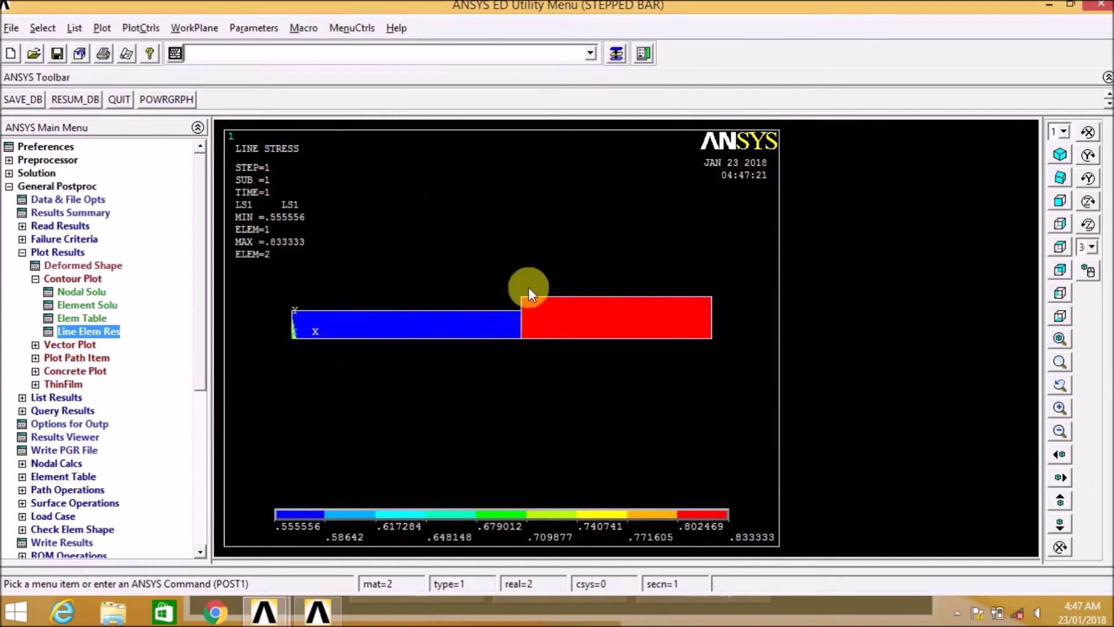
{"action": "left_click", "coordinate": [36, 279]}
- List the LS1 element-table line stress values for each element, then close the listing
{"action": "left_click", "coordinate": [22, 252]}
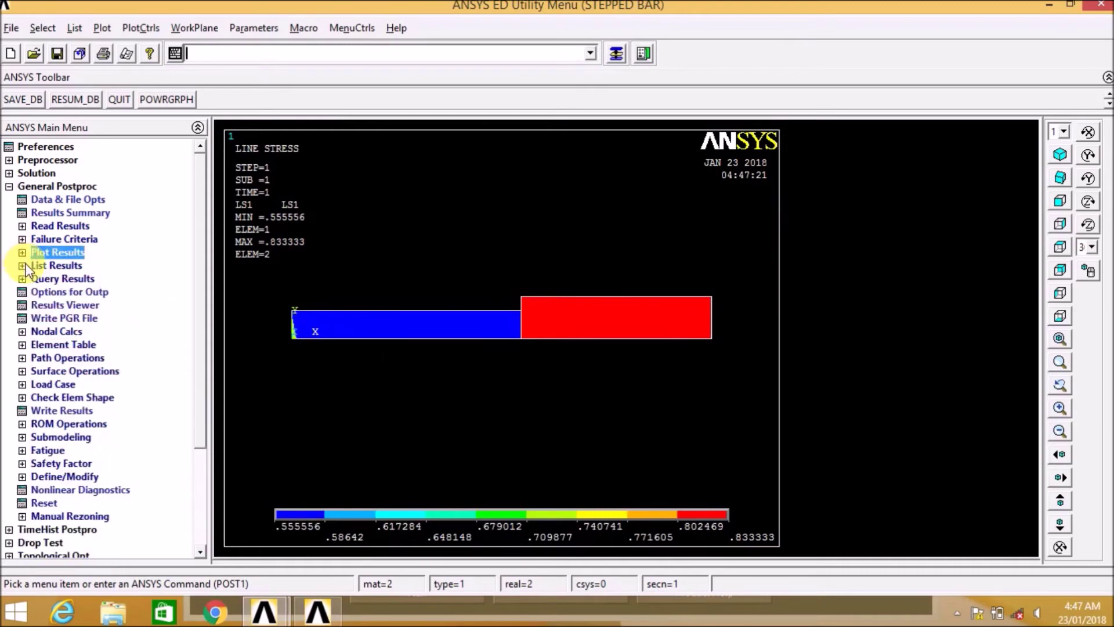
{"action": "left_click", "coordinate": [22, 265]}
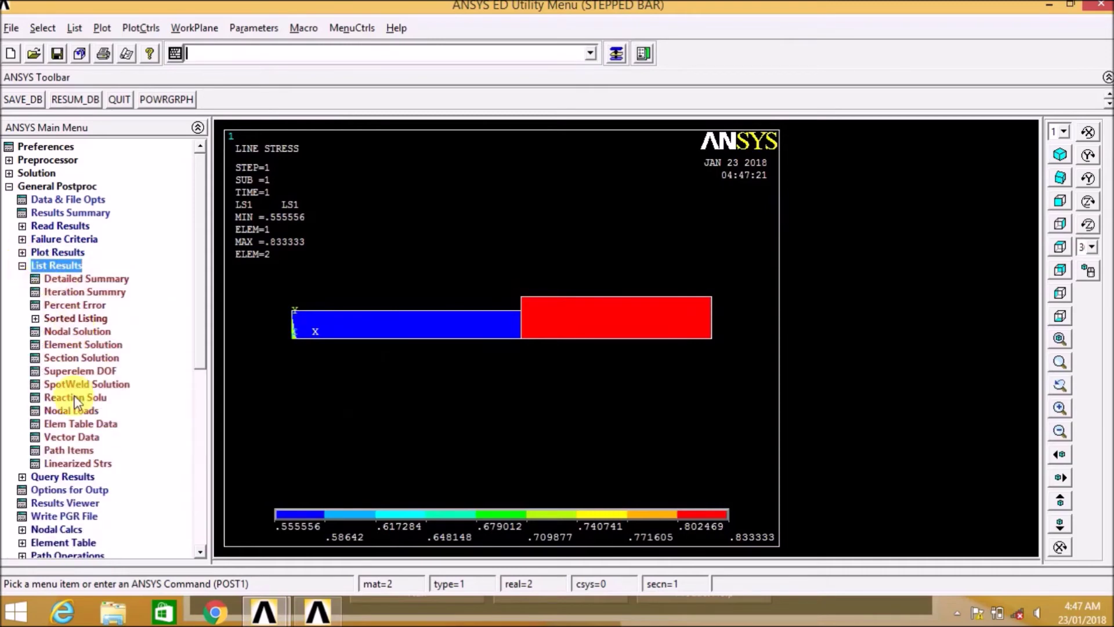
{"action": "left_click", "coordinate": [76, 425]}
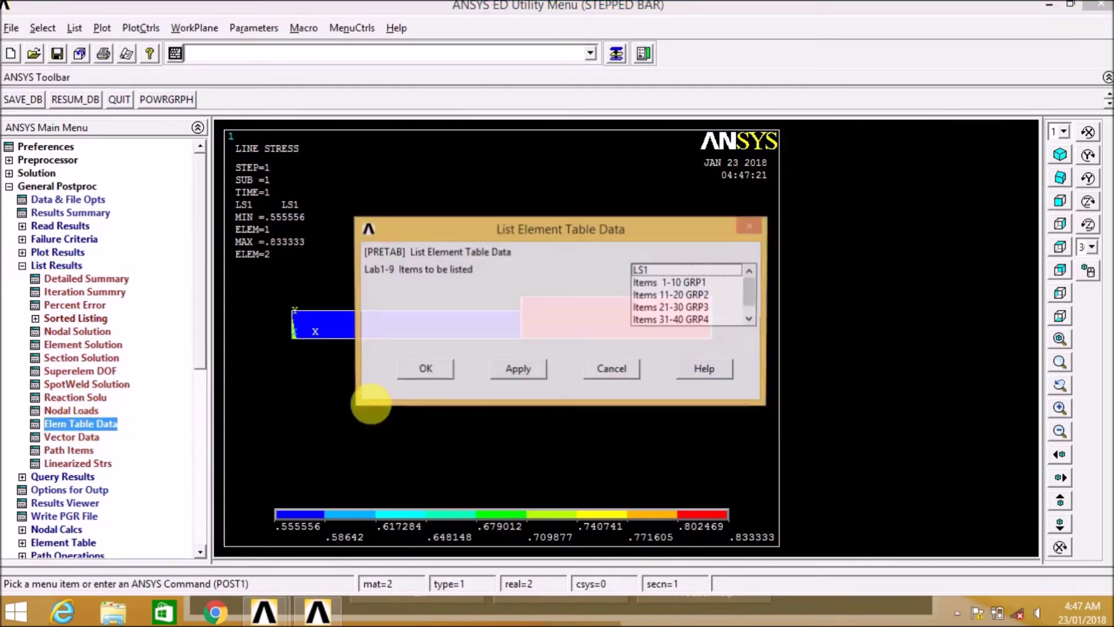
{"action": "left_click", "coordinate": [644, 271]}
{"action": "left_click", "coordinate": [424, 369]}
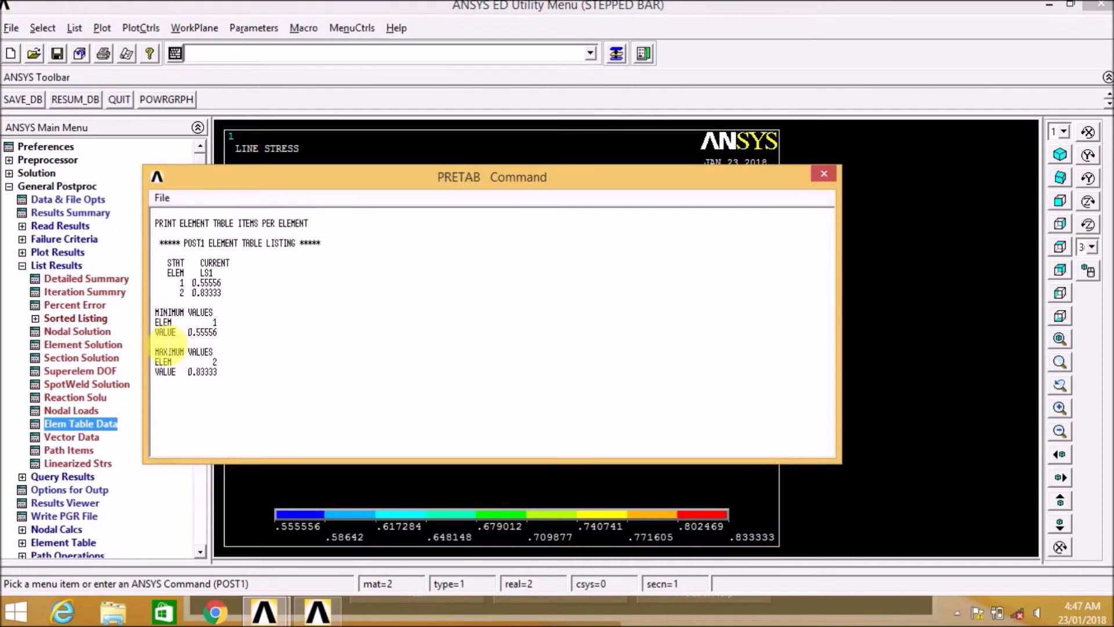
{"action": "left_click", "coordinate": [824, 174]}
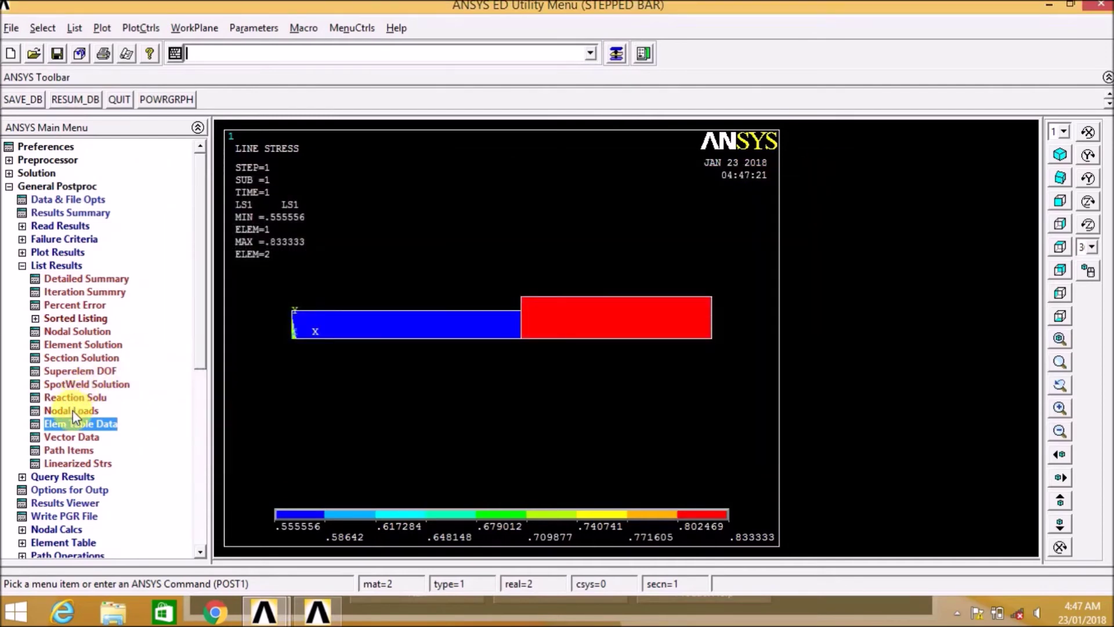
- List the support reaction forces, showing FX -500 at node 1
{"action": "left_click", "coordinate": [71, 394]}
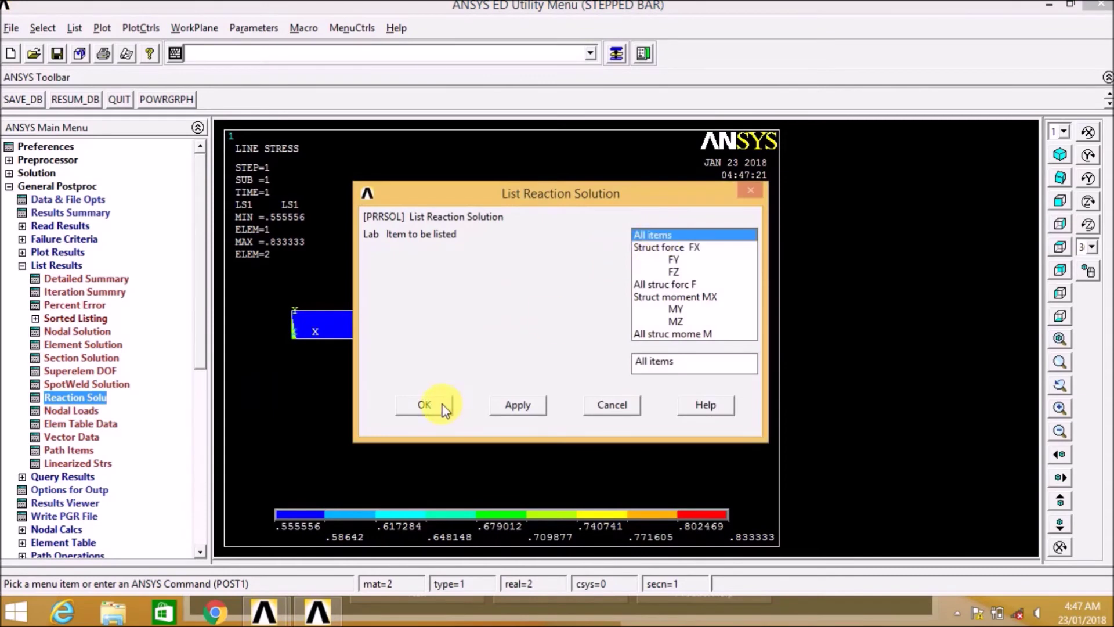
{"action": "left_click", "coordinate": [444, 407]}
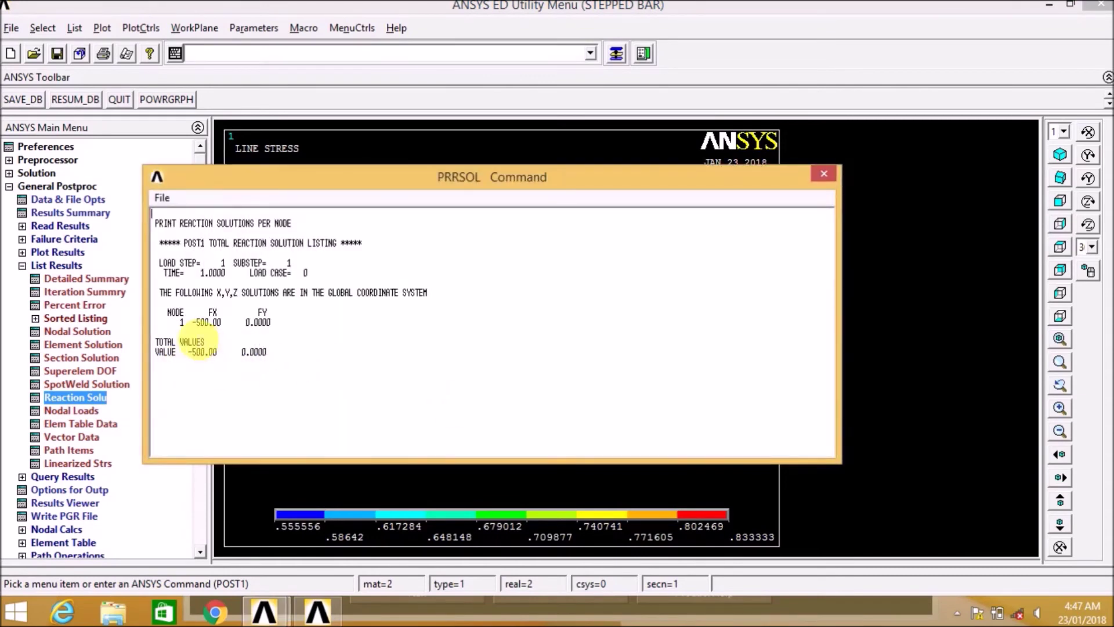
{"action": "left_click", "coordinate": [822, 176]}
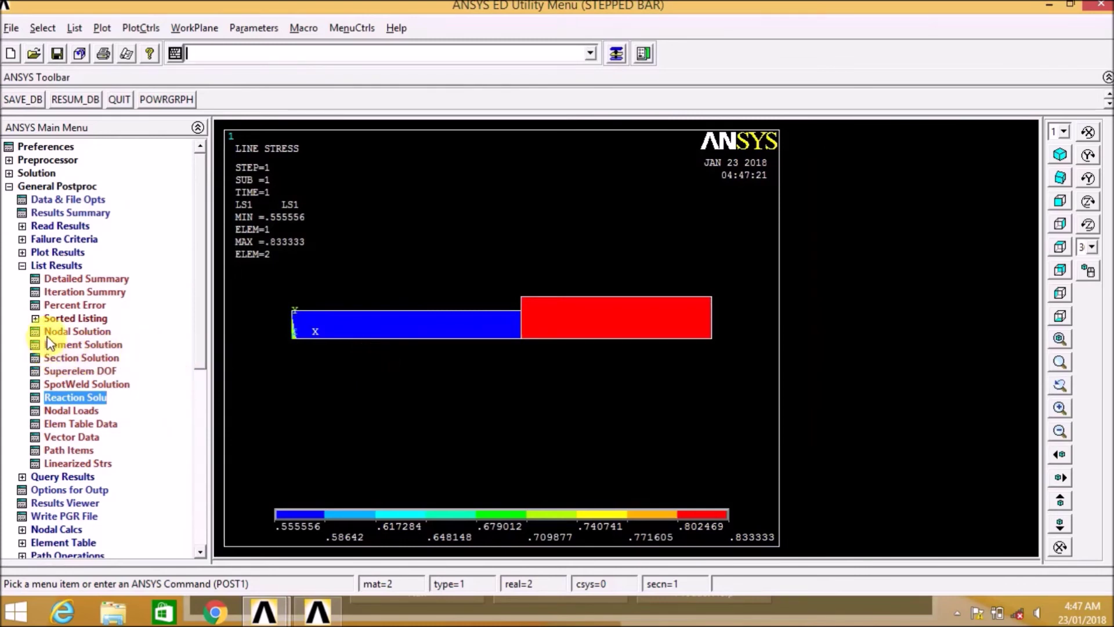
- List nodal displacement vector sum: UX 0.16667E-02 at node 2, 0.76190E-02 at node 3
{"action": "left_click", "coordinate": [50, 333]}
{"action": "left_click", "coordinate": [460, 231]}
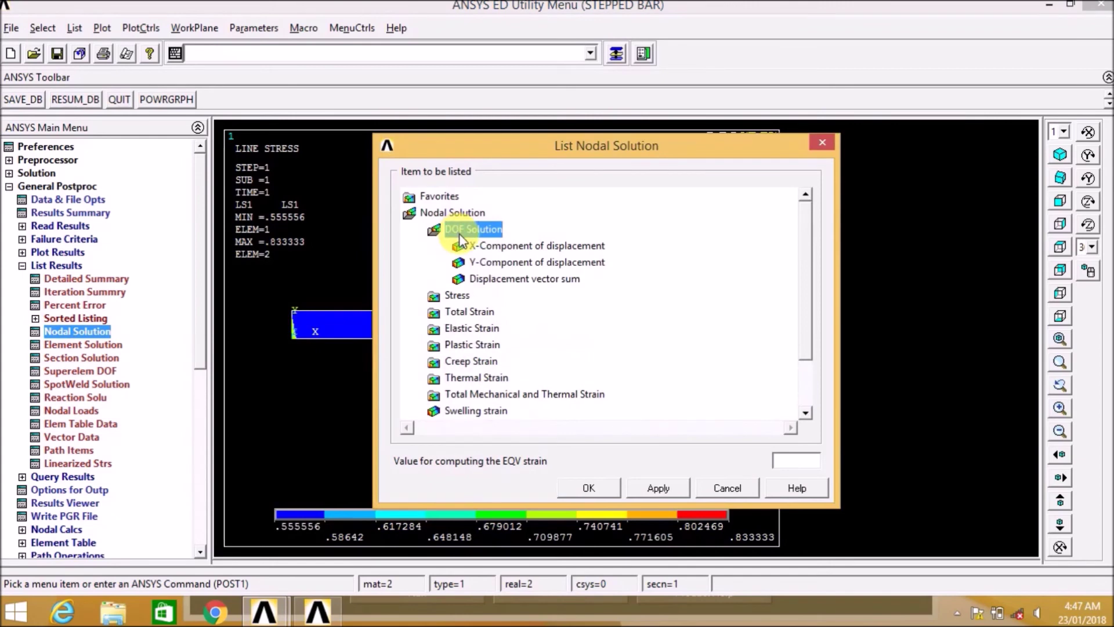
{"action": "left_click", "coordinate": [524, 279]}
{"action": "left_click", "coordinate": [589, 488]}
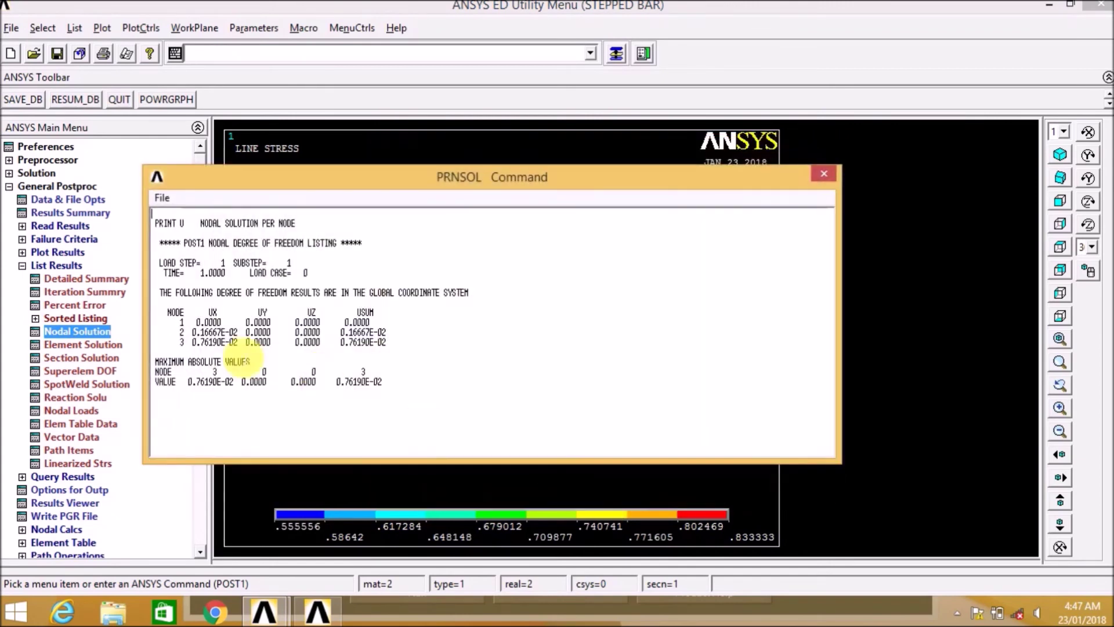
{"action": "left_click_drag", "start_coordinate": [170, 311], "coordinate": [407, 353]}
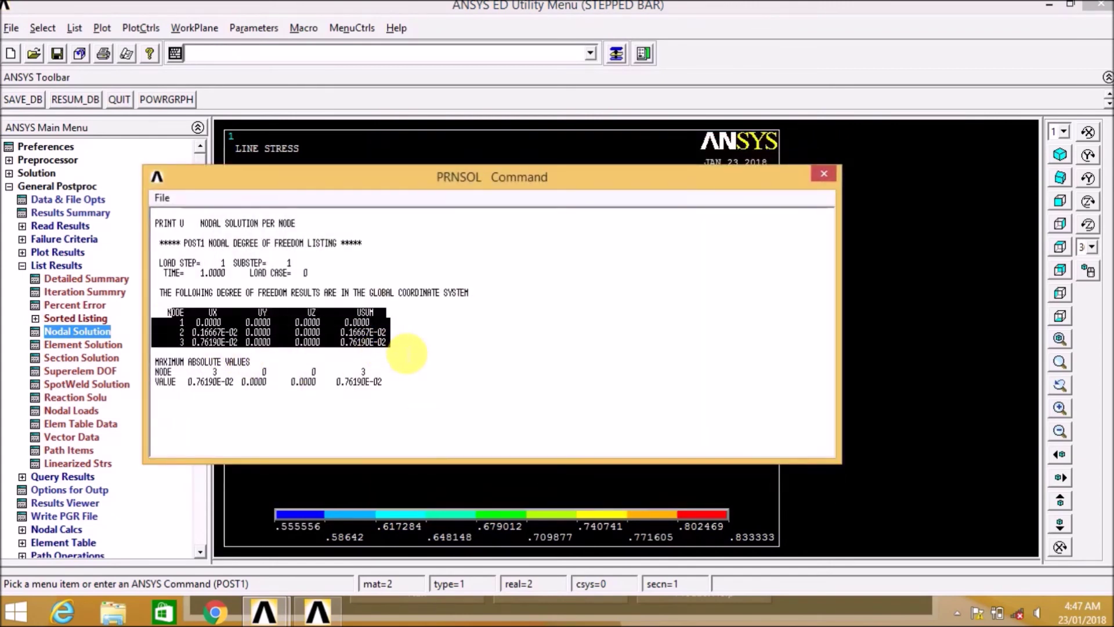
{"action": "left_click", "coordinate": [410, 368]}
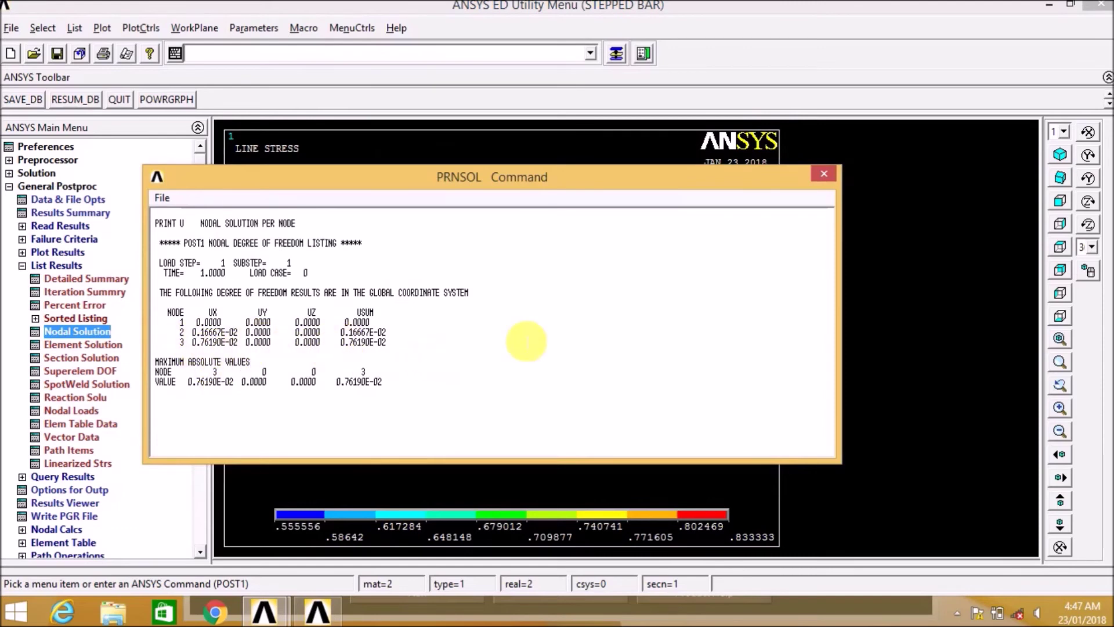
{"action": "left_click", "coordinate": [823, 174]}
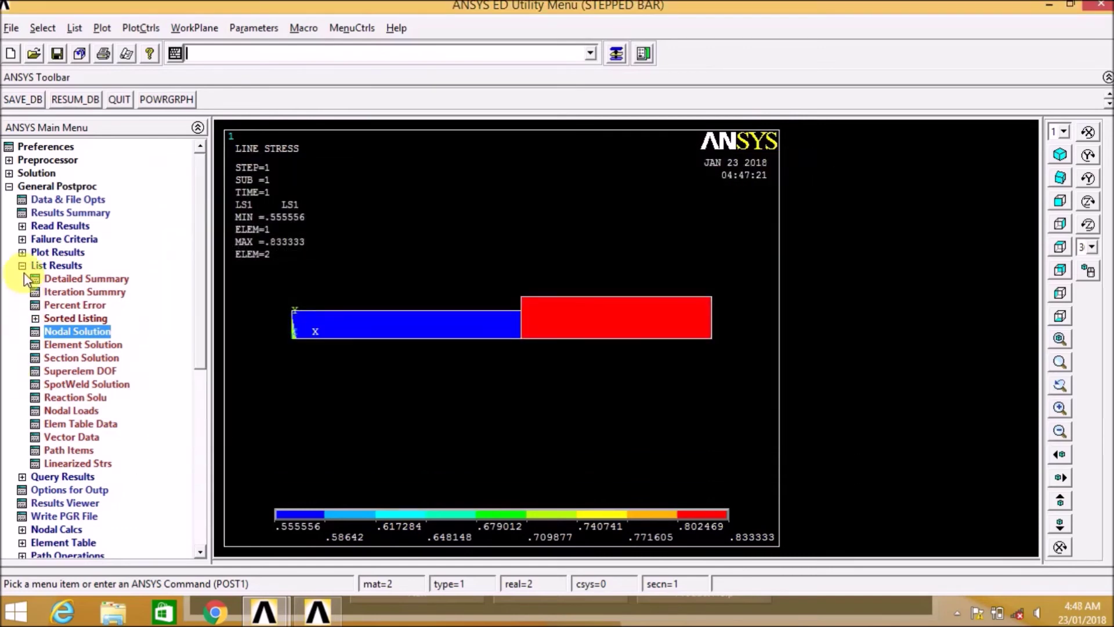
- Turn on ESHAPE element shape display so the bar draws as solid blocks
{"action": "left_click", "coordinate": [22, 266]}
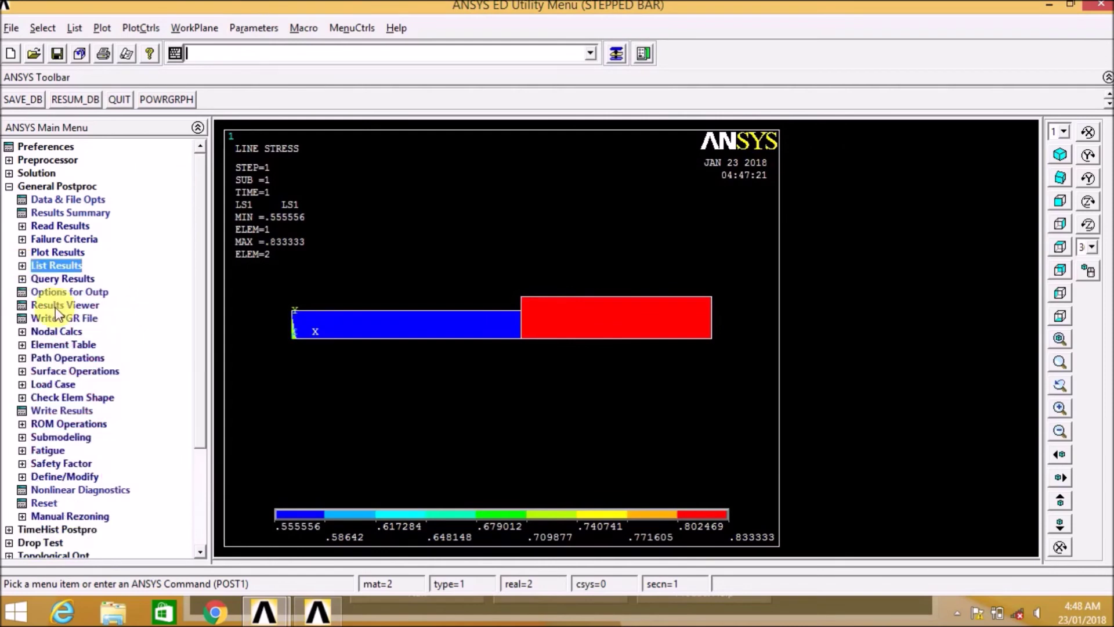
{"action": "left_click", "coordinate": [138, 32]}
{"action": "mouse_move", "coordinate": [146, 119]}
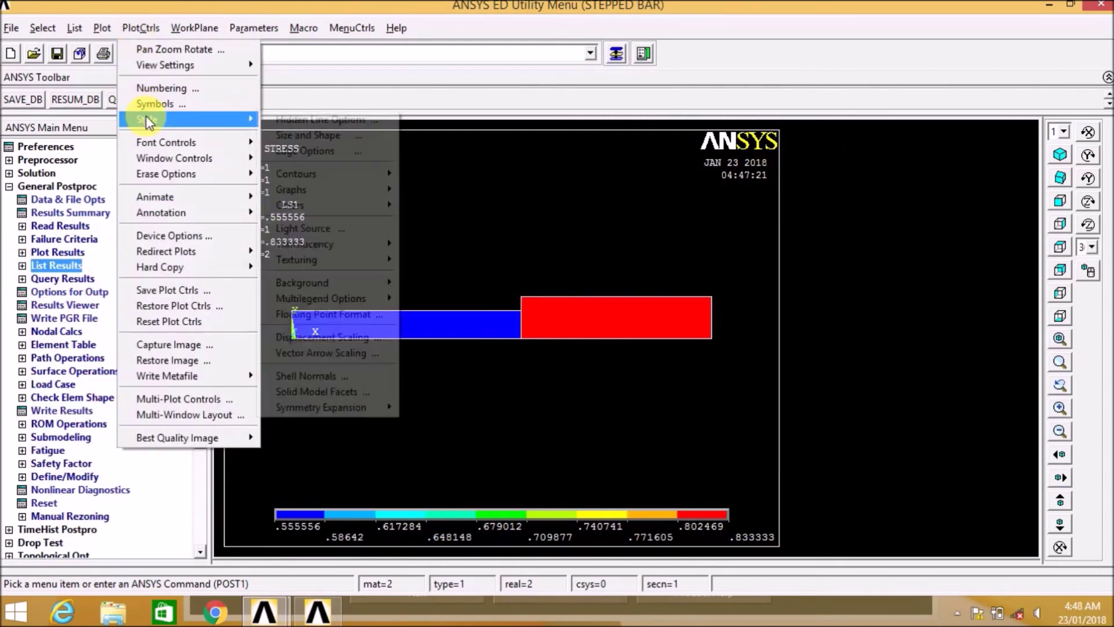
{"action": "left_click", "coordinate": [293, 135]}
{"action": "left_click", "coordinate": [627, 157]}
{"action": "left_click", "coordinate": [410, 485]}
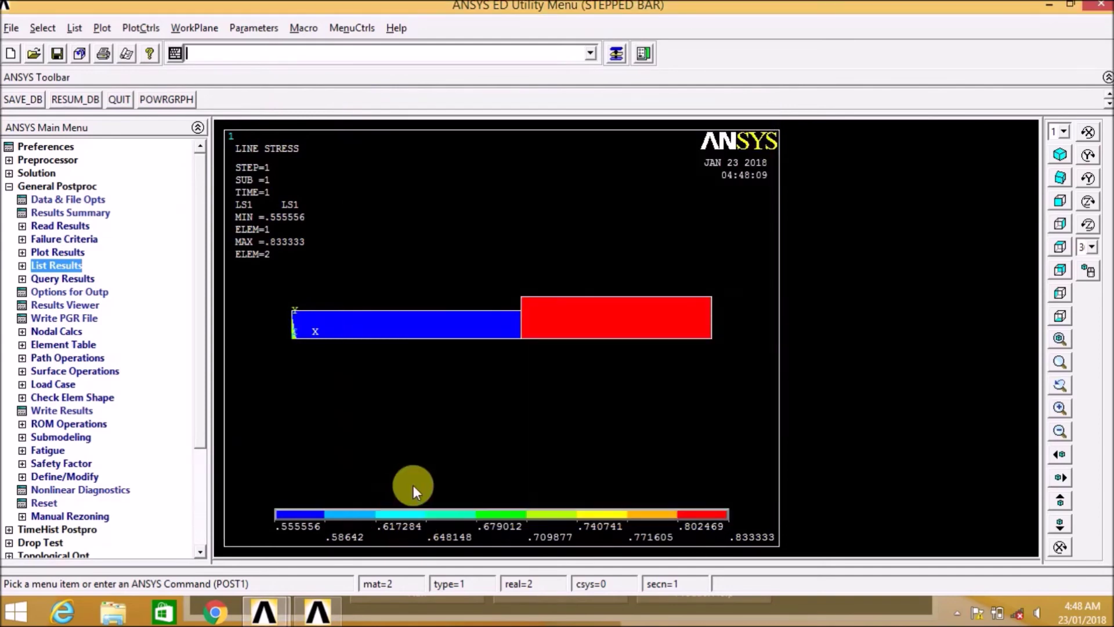
- Plot the bar's deformed shape
{"action": "left_click", "coordinate": [23, 253]}
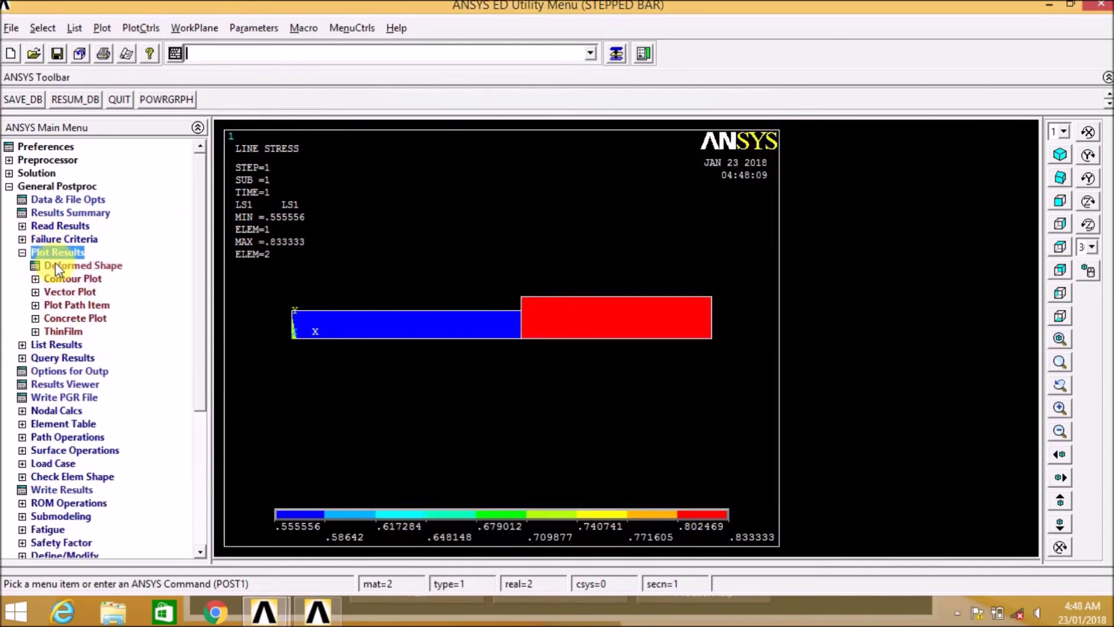
{"action": "left_click", "coordinate": [57, 264]}
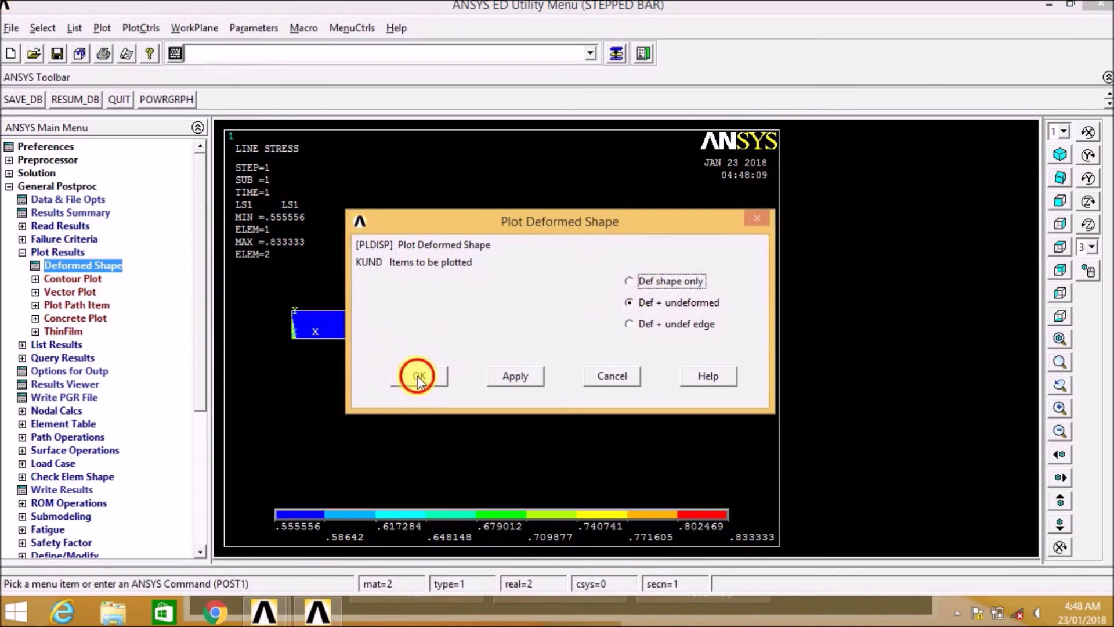
{"action": "left_click", "coordinate": [417, 374]}
- Show a displacement vector sum contour plot ranging from 0 to 0.007619
{"action": "left_click", "coordinate": [51, 276]}
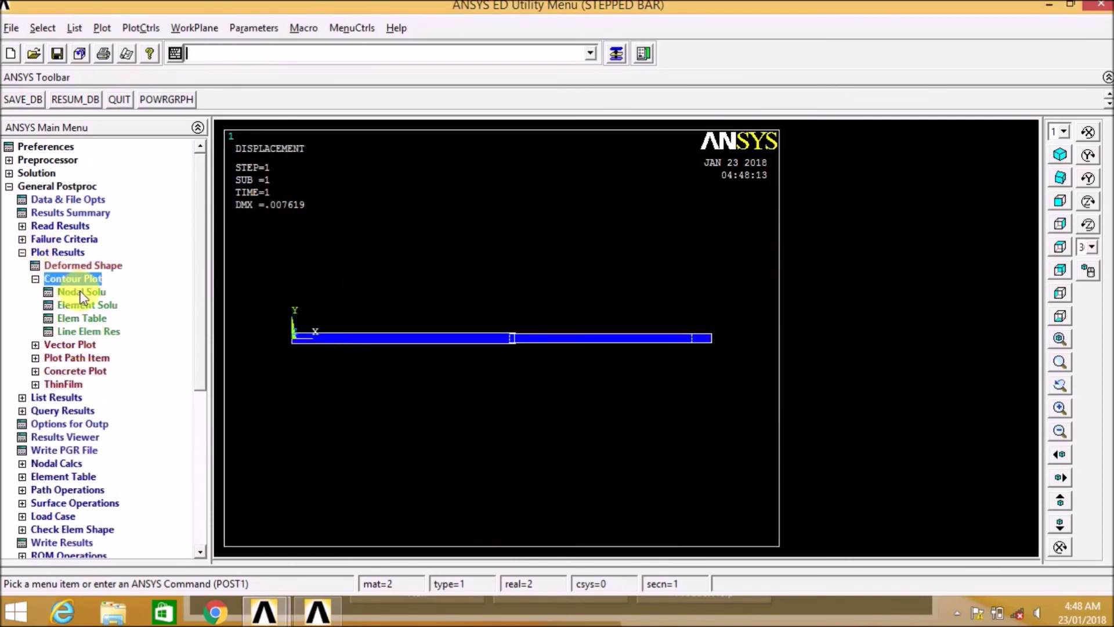
{"action": "left_click", "coordinate": [81, 291]}
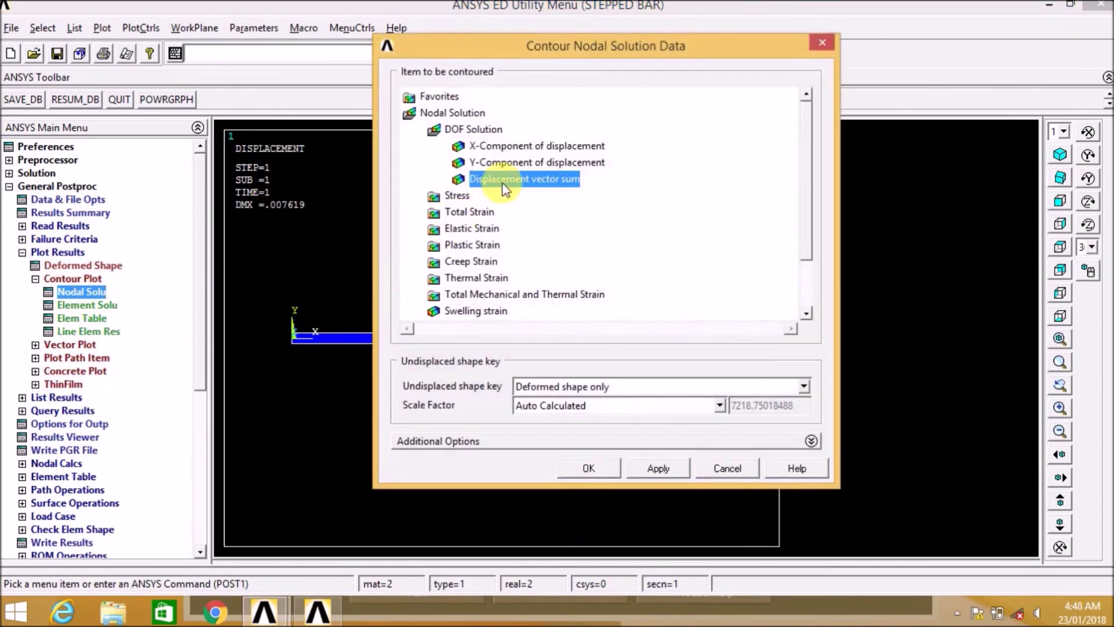
{"action": "left_click", "coordinate": [592, 469]}
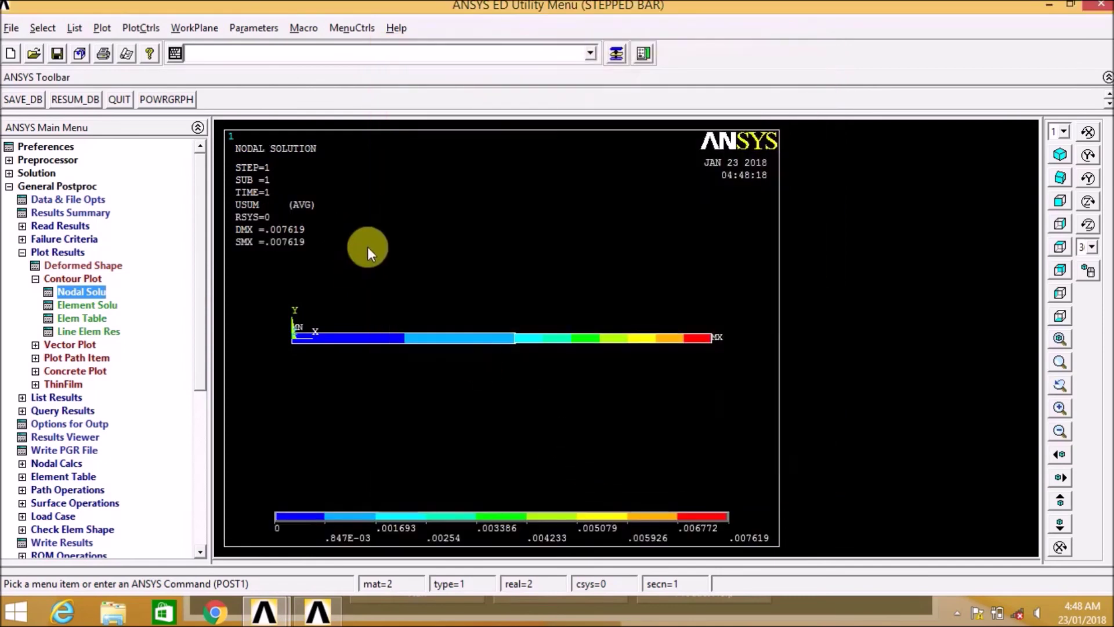
{"action": "left_click", "coordinate": [139, 28]}
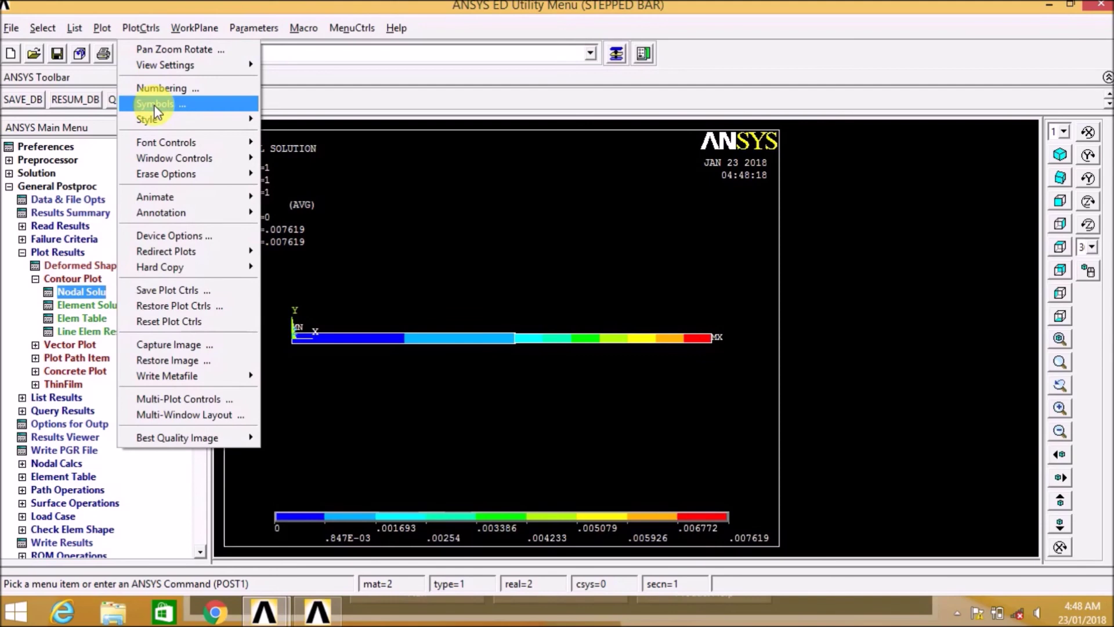
- Animate the deformed shape with the undeformed outline, then view the bar isometrically
{"action": "mouse_move", "coordinate": [166, 200]}
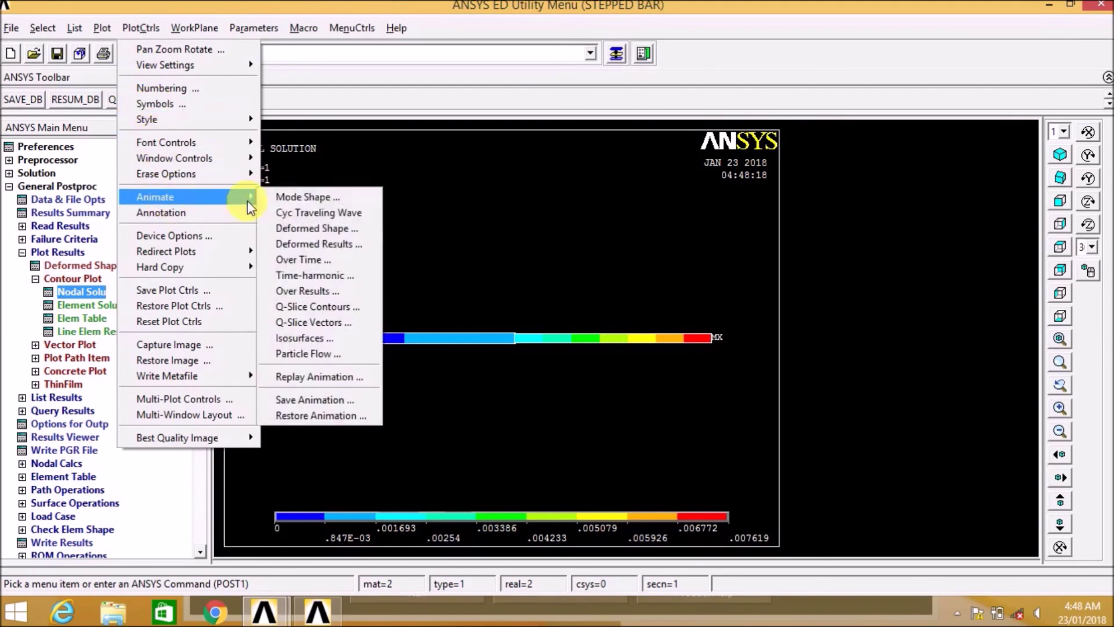
{"action": "left_click", "coordinate": [301, 228]}
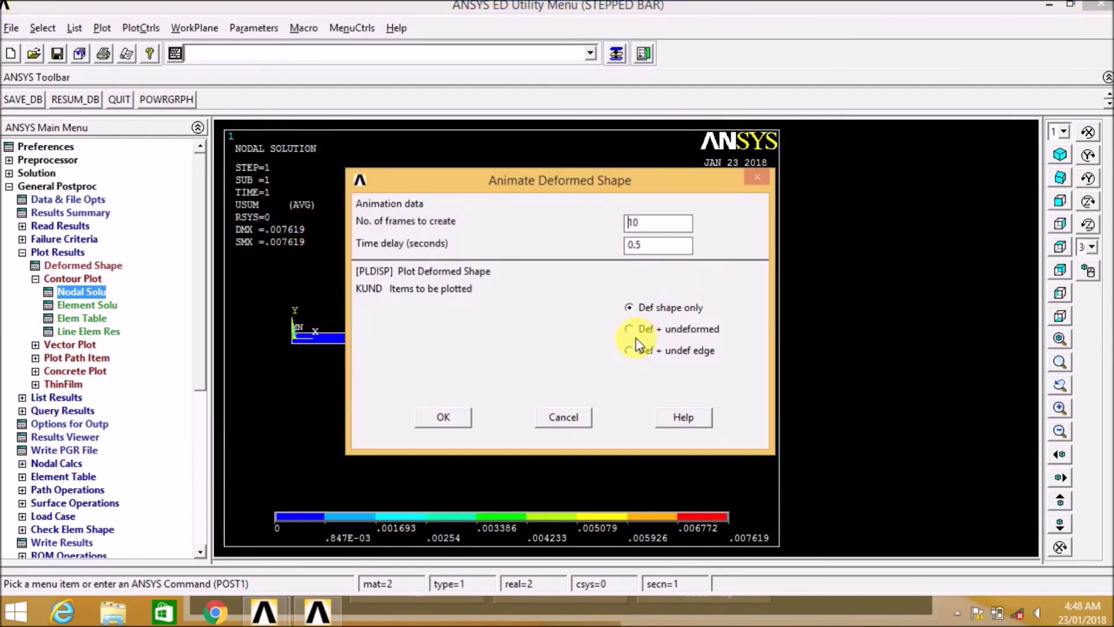
{"action": "left_click", "coordinate": [631, 328]}
{"action": "left_click", "coordinate": [455, 419]}
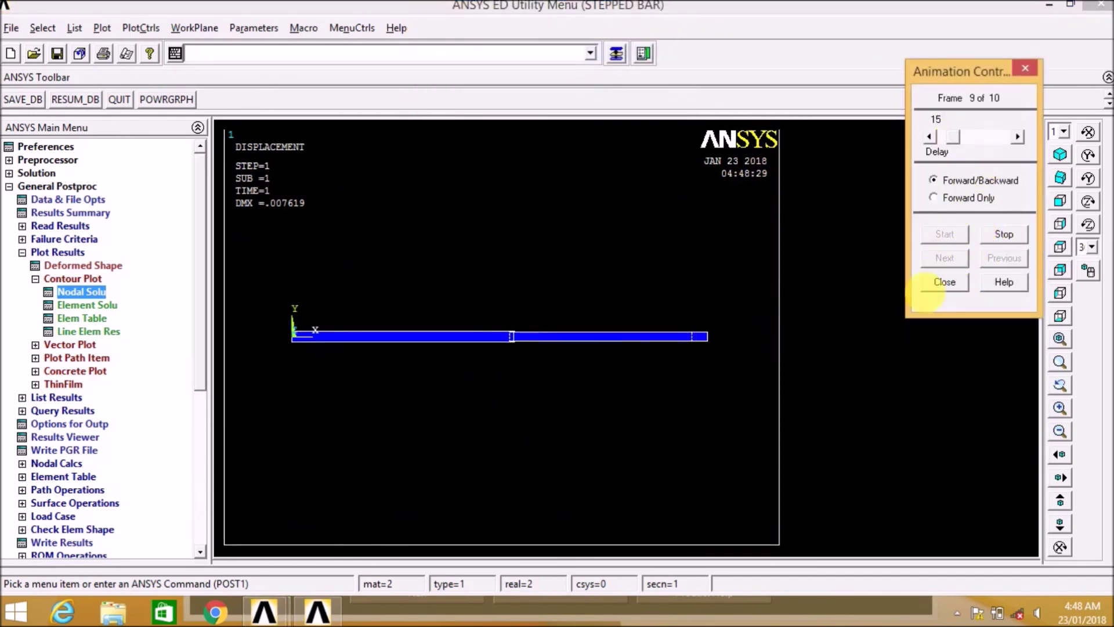
{"action": "left_click", "coordinate": [944, 282]}
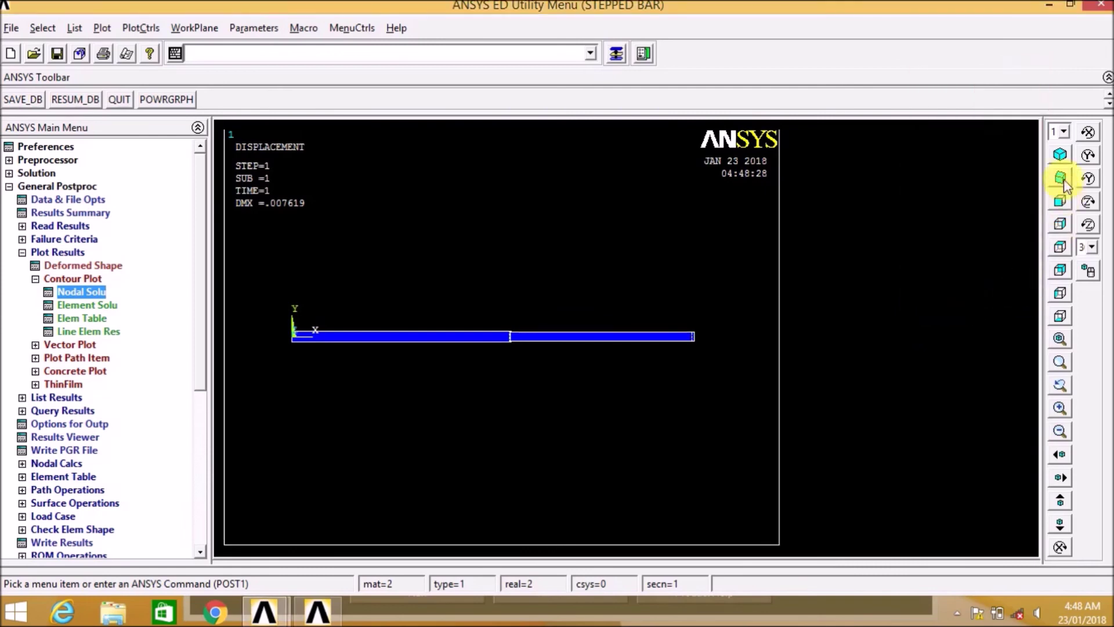
{"action": "left_click", "coordinate": [1060, 154]}
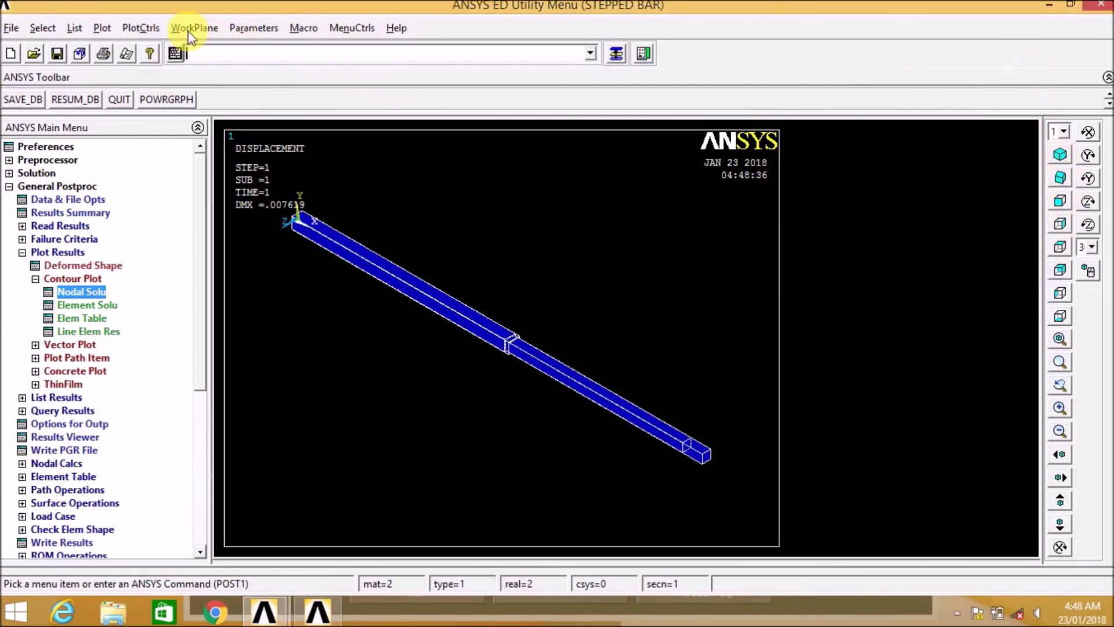
- Animate the UX displacement contours (0 to 0.007619) on the 3-D bar
{"action": "left_click", "coordinate": [150, 32]}
{"action": "mouse_move", "coordinate": [151, 200]}
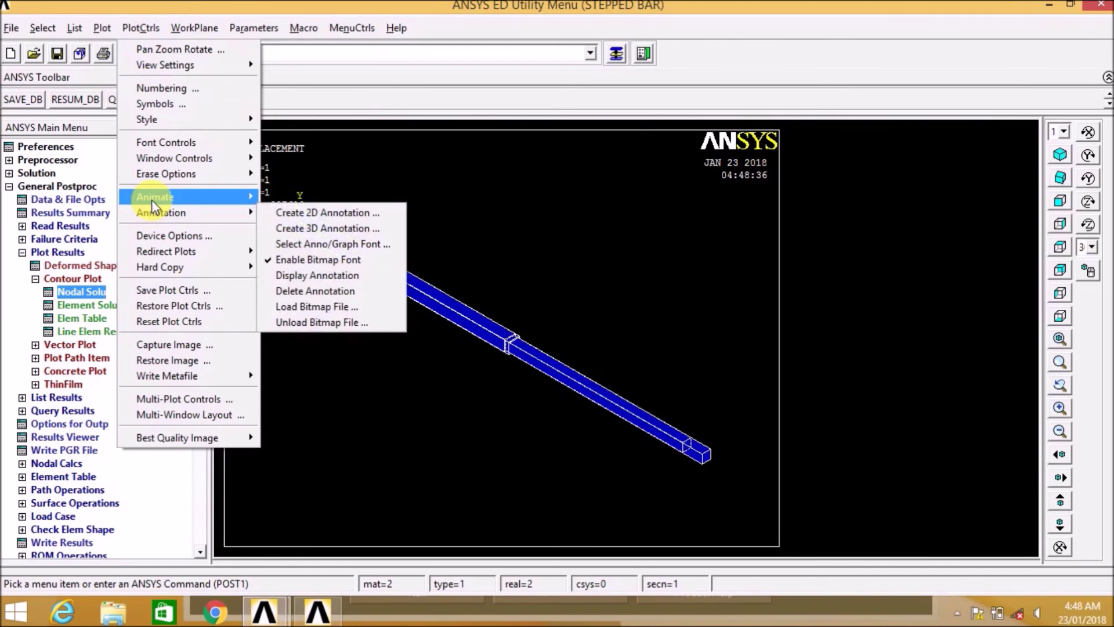
{"action": "left_click", "coordinate": [319, 246]}
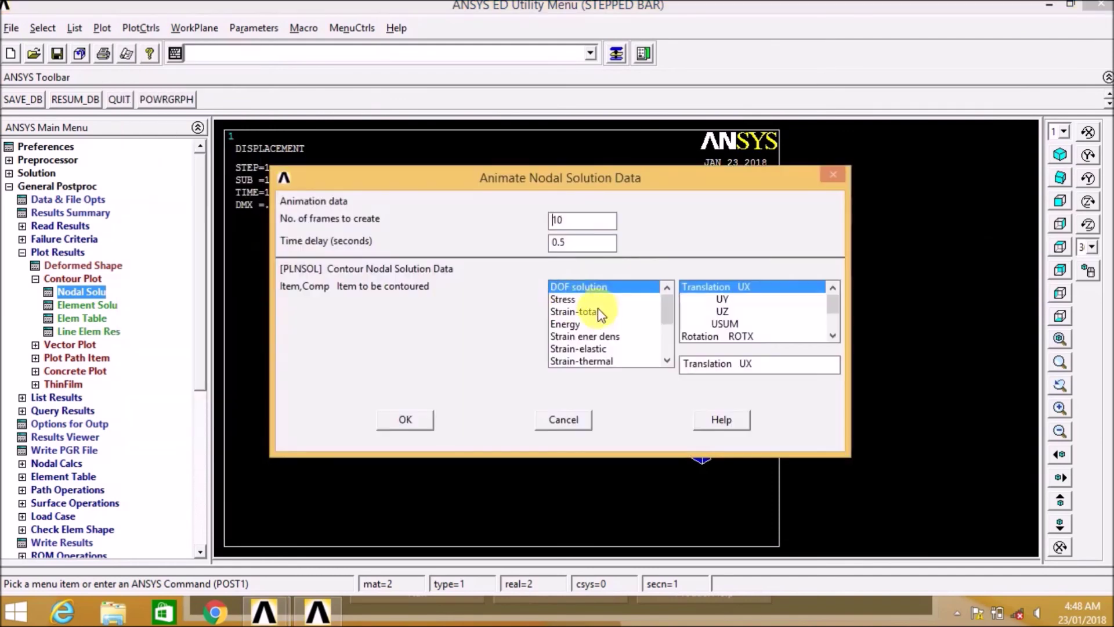
{"action": "left_click", "coordinate": [415, 422]}
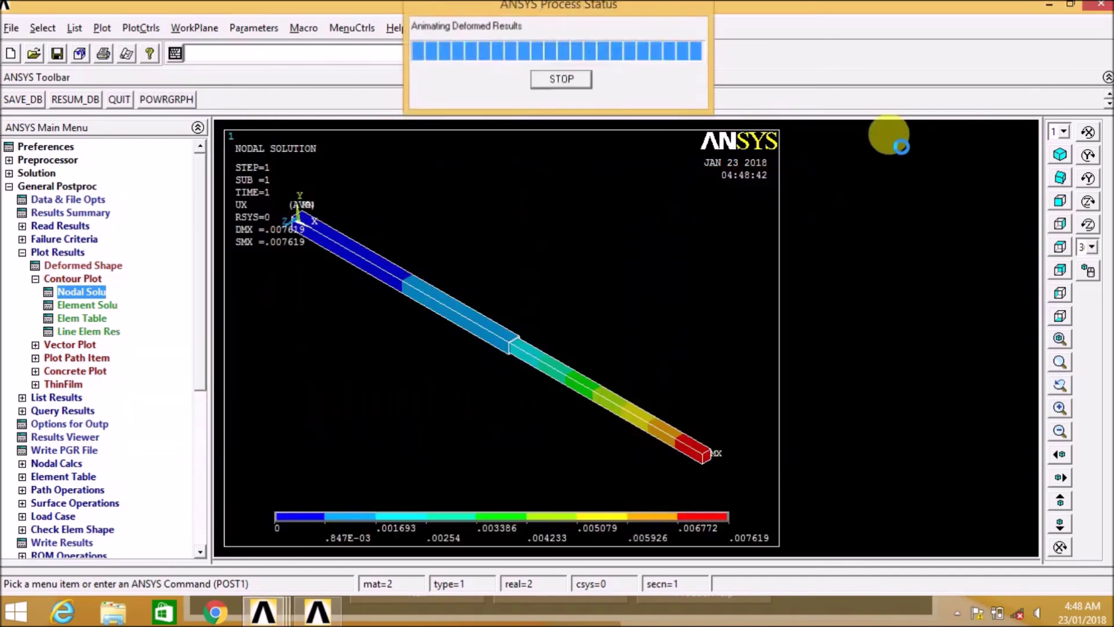